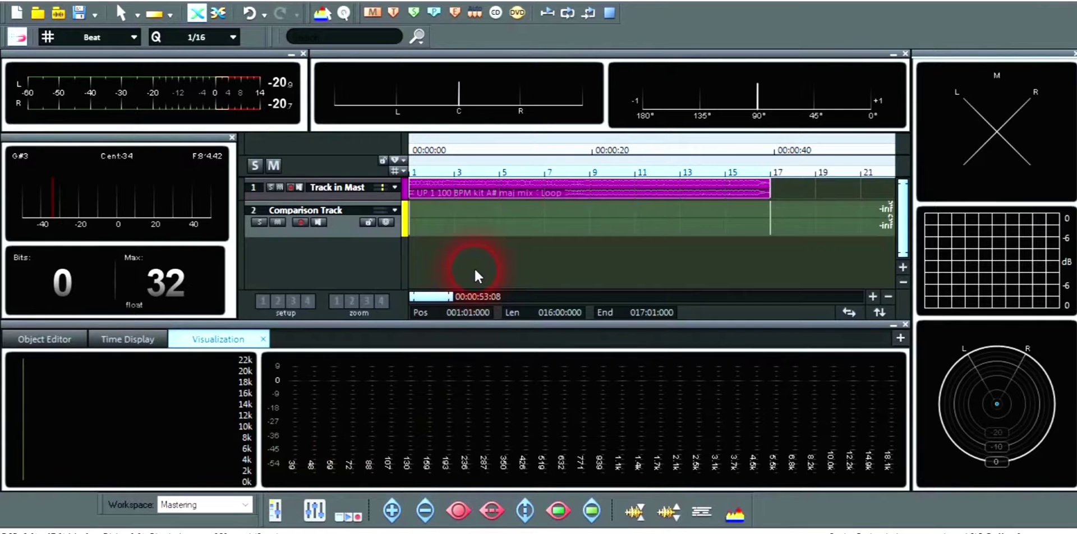
- Lower the master volume slightly in the mixer and play back the track to drive the visualization meters
key(m)
drag(542, 440, 542, 448)
key(m)
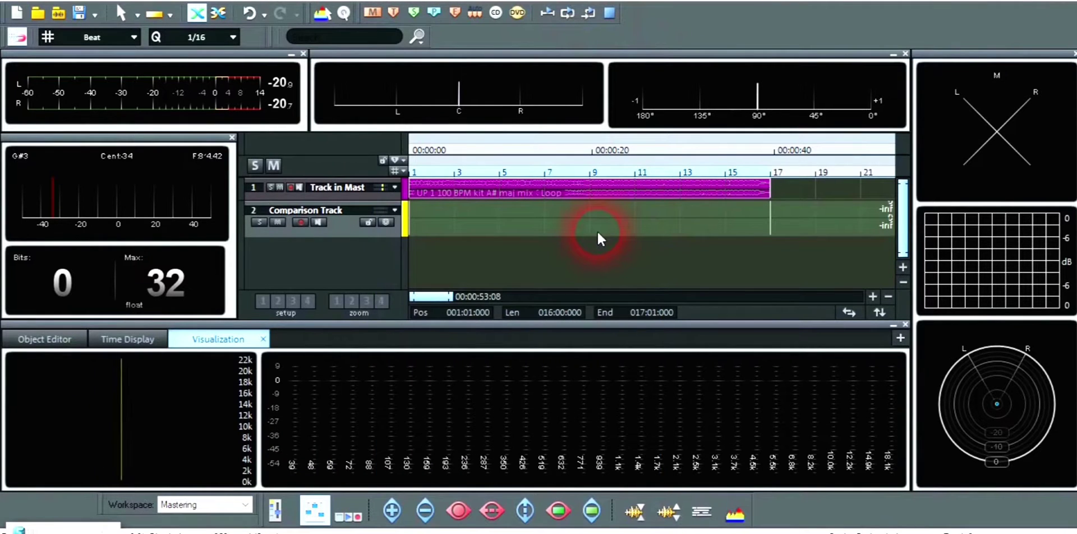
key(space)
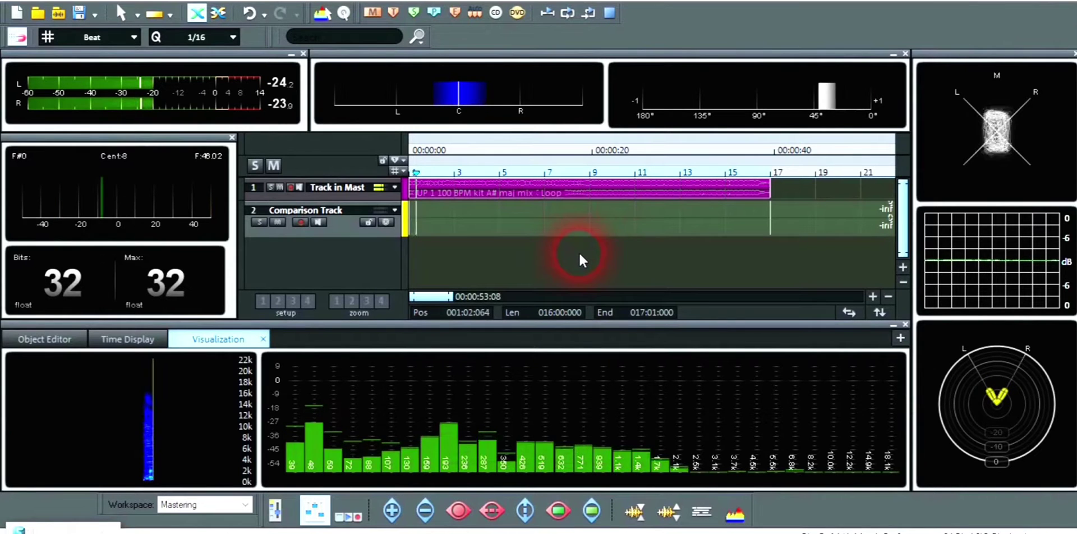
key(space)
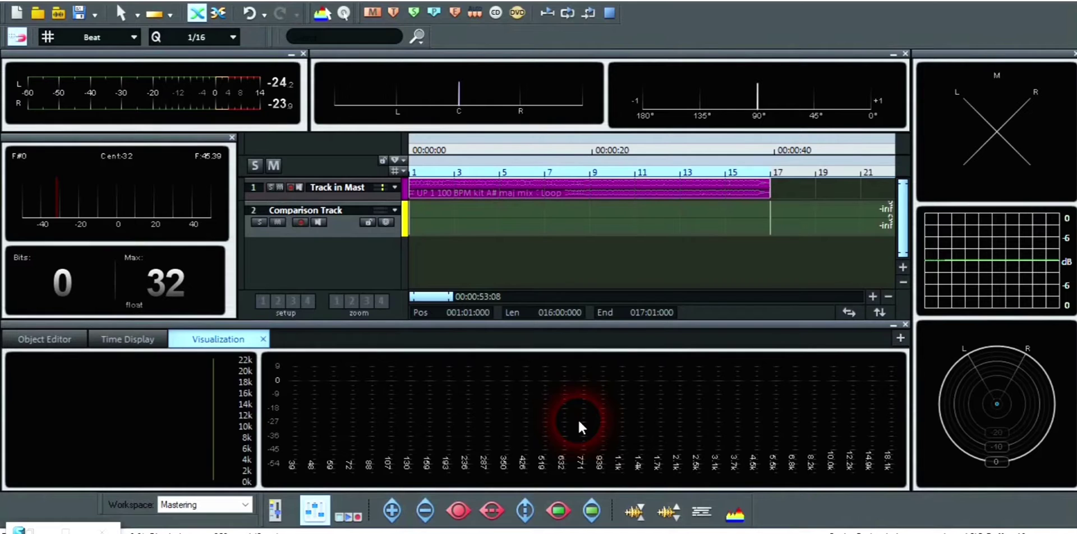
- Look through the visualization options of the spectroscope, the spectrogram and the oscilloscope
right_click(480, 429)
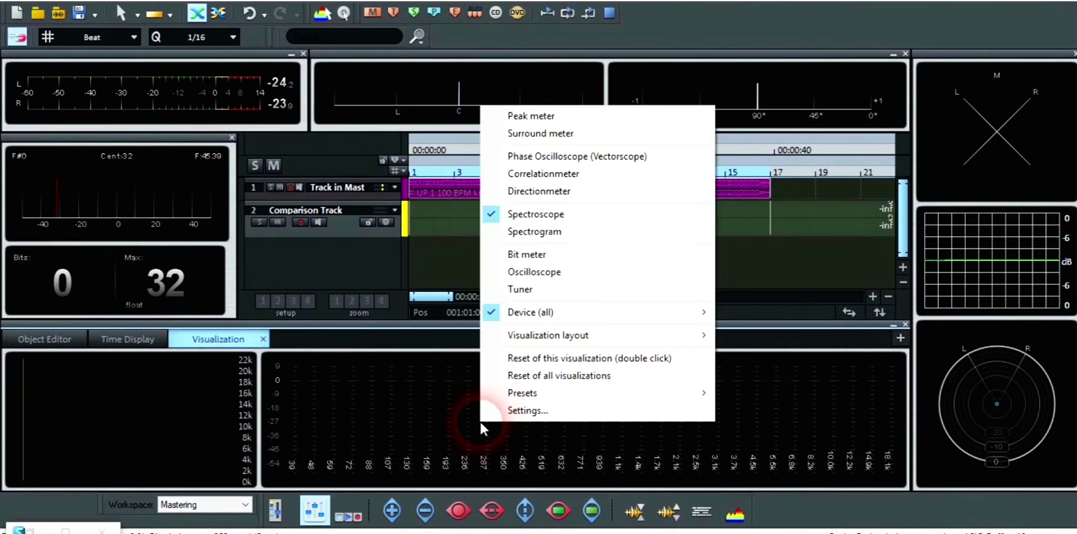
click(481, 422)
right_click(172, 422)
click(139, 422)
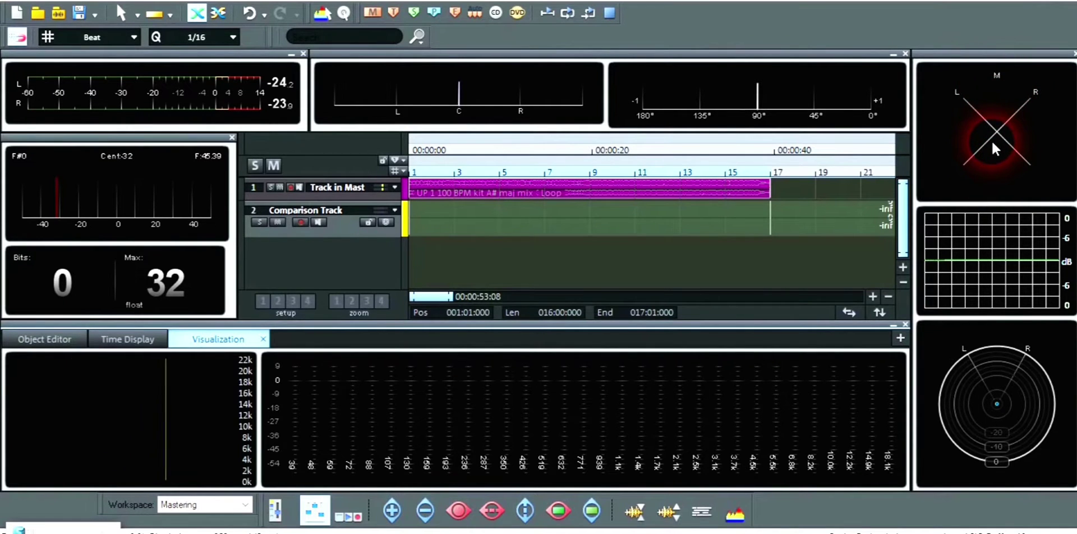
right_click(1002, 264)
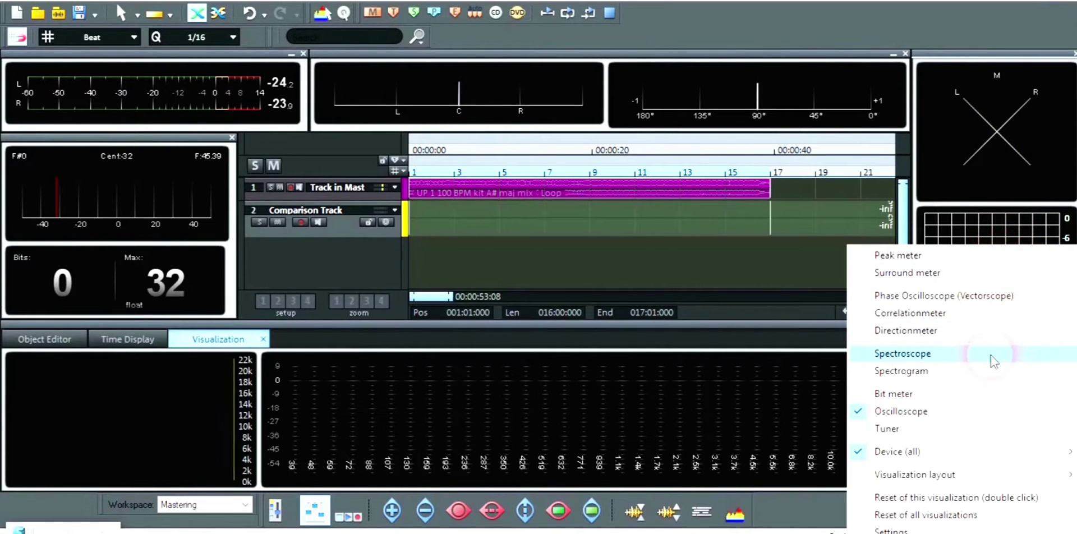
click(997, 255)
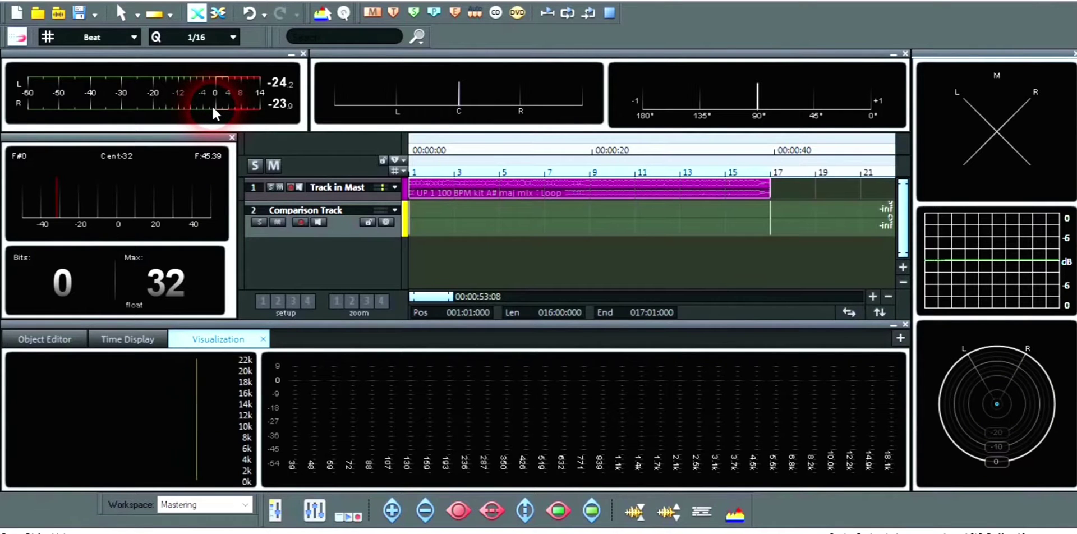
- Show the mixer with its full channel strips and examine the track and master level meters
key(m)
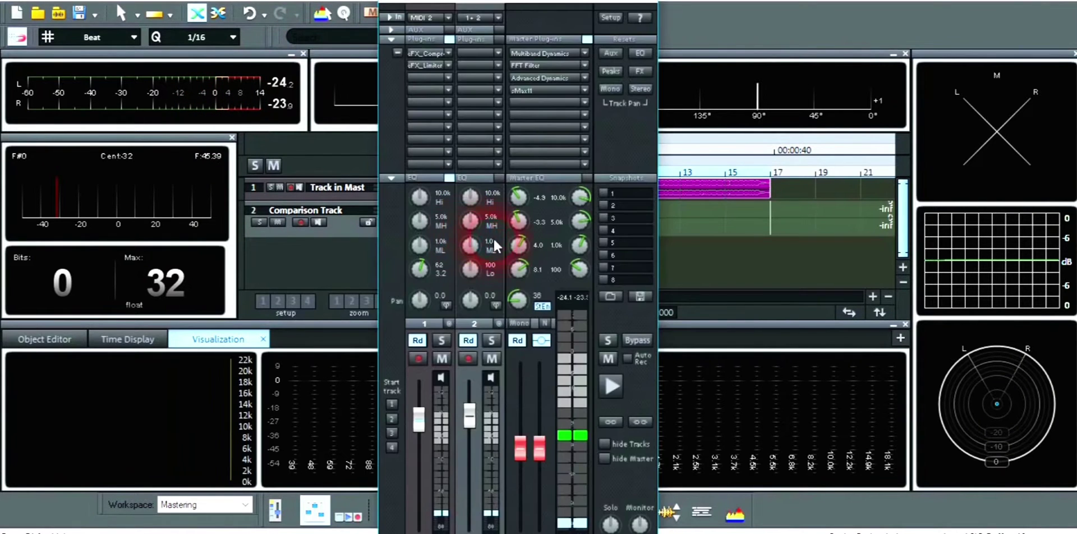
click(602, 15)
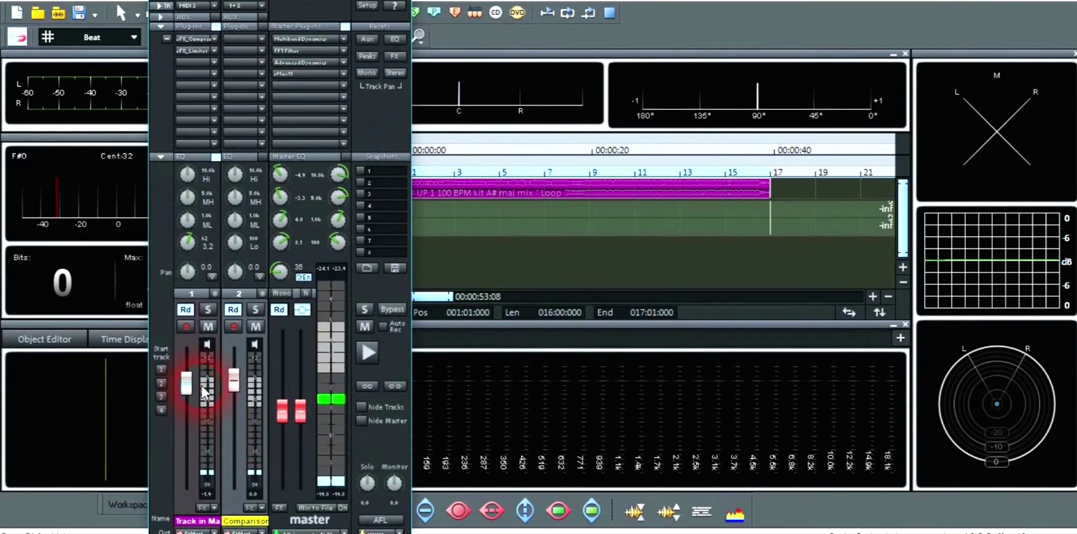
click(1015, 352)
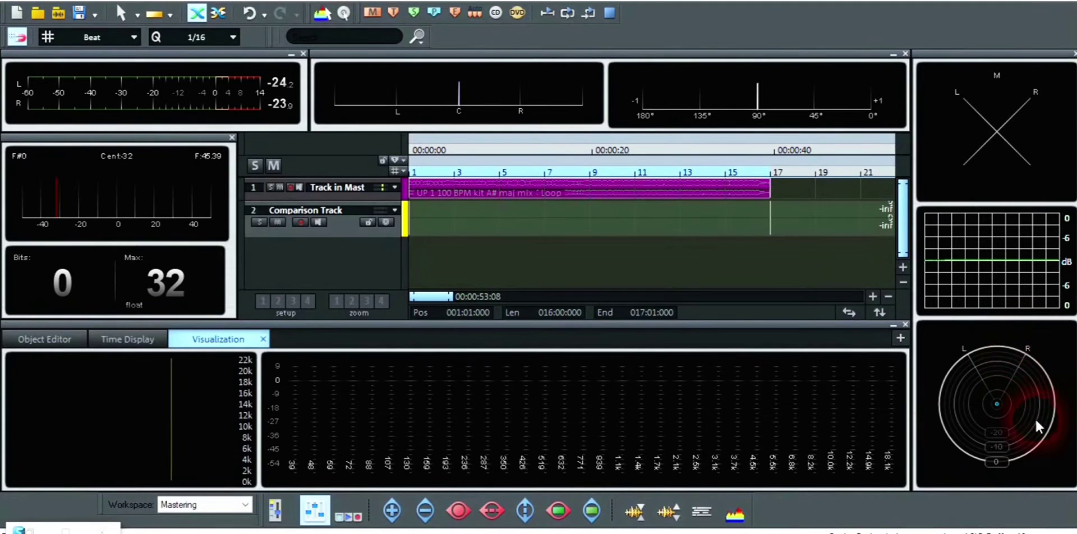
- Check the spectroscope's options and play the track in short passes to examine the direction, correlation and vectorscope meters
right_click(580, 422)
click(568, 422)
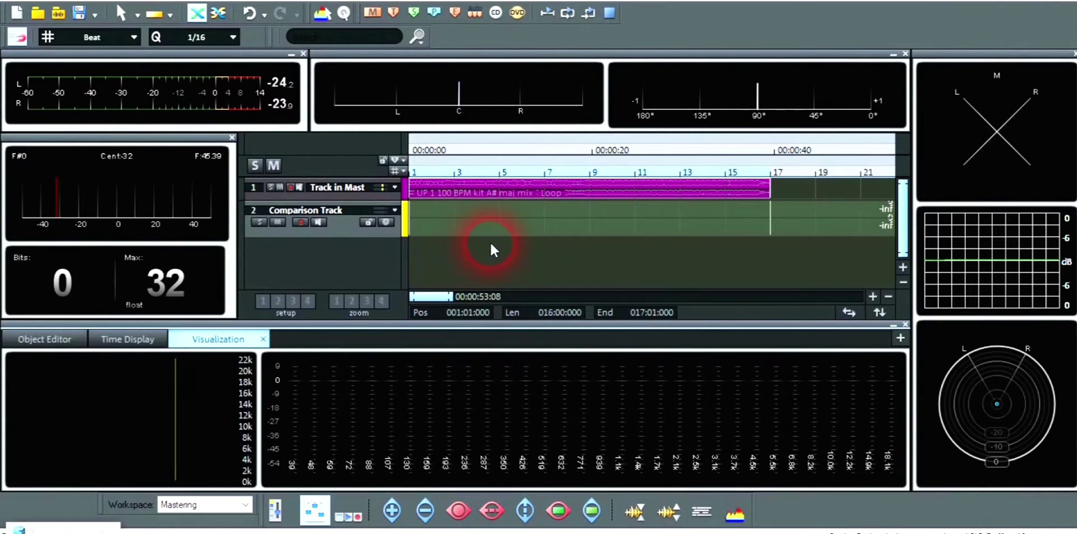
key(space)
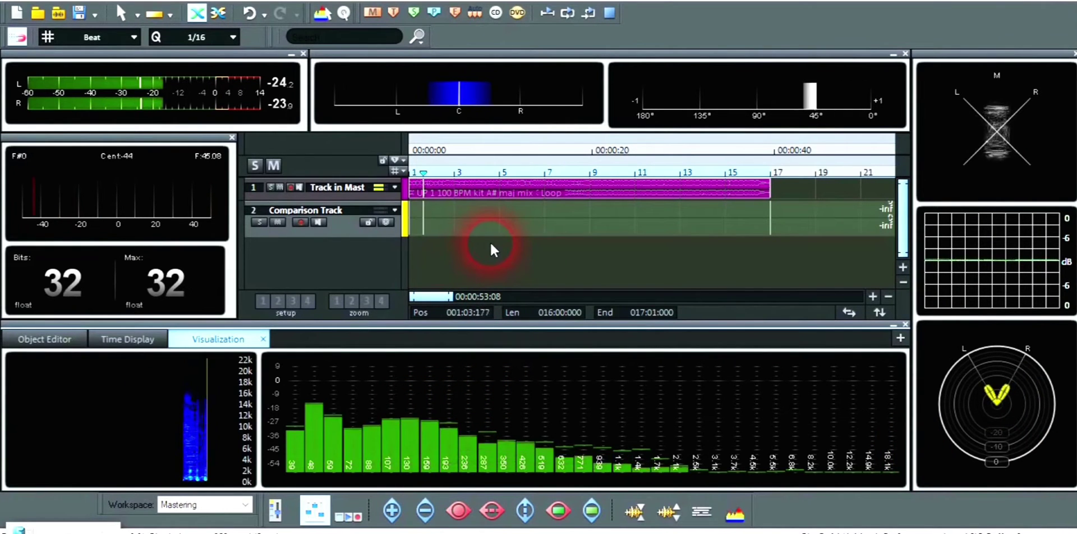
key(space)
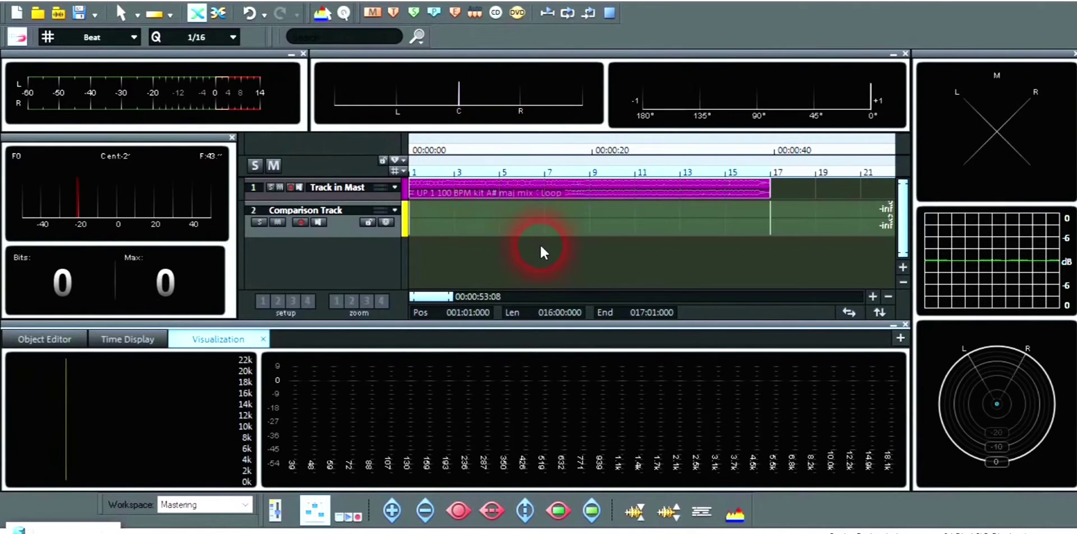
key(space)
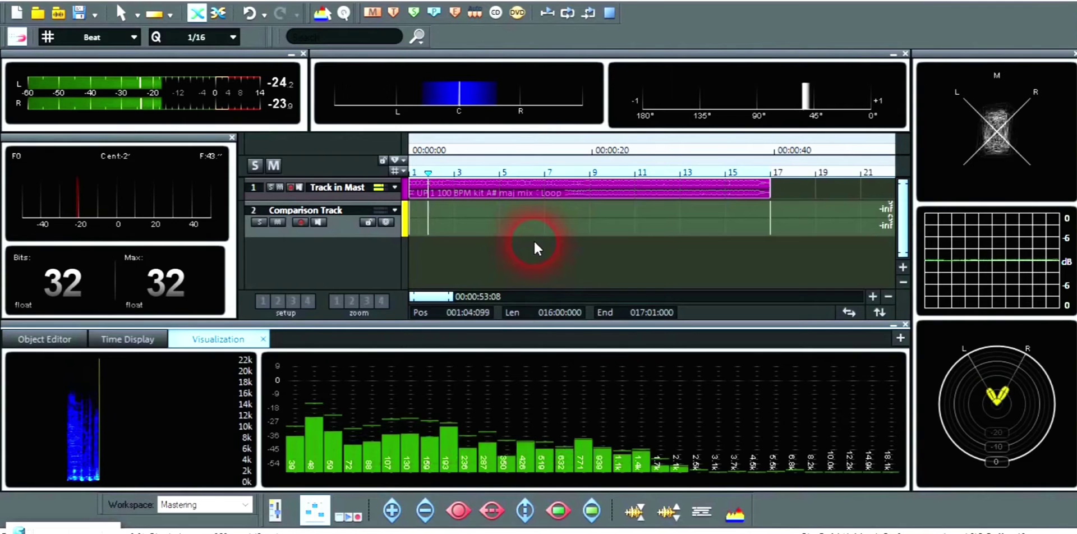
key(space)
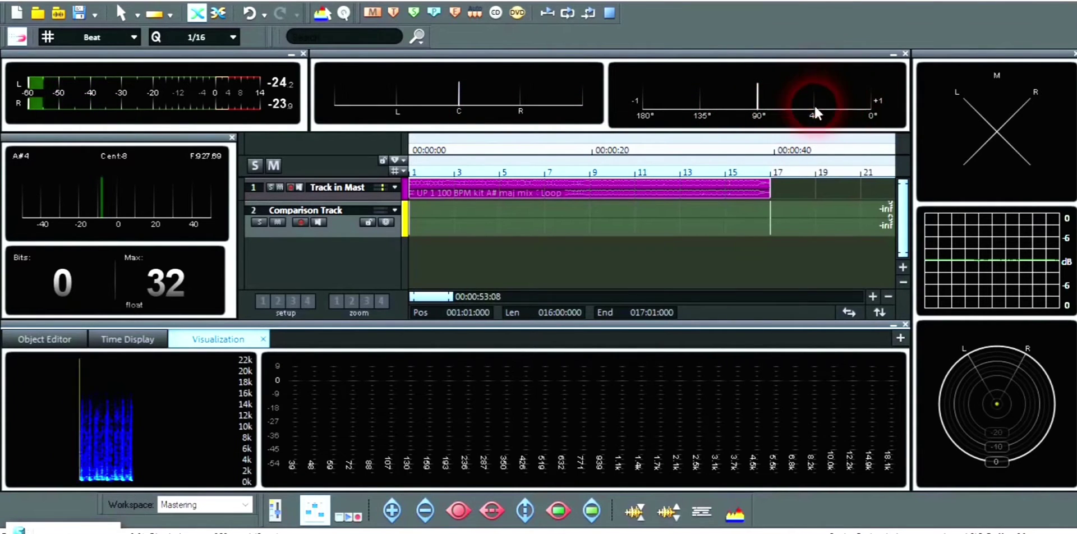
key(space)
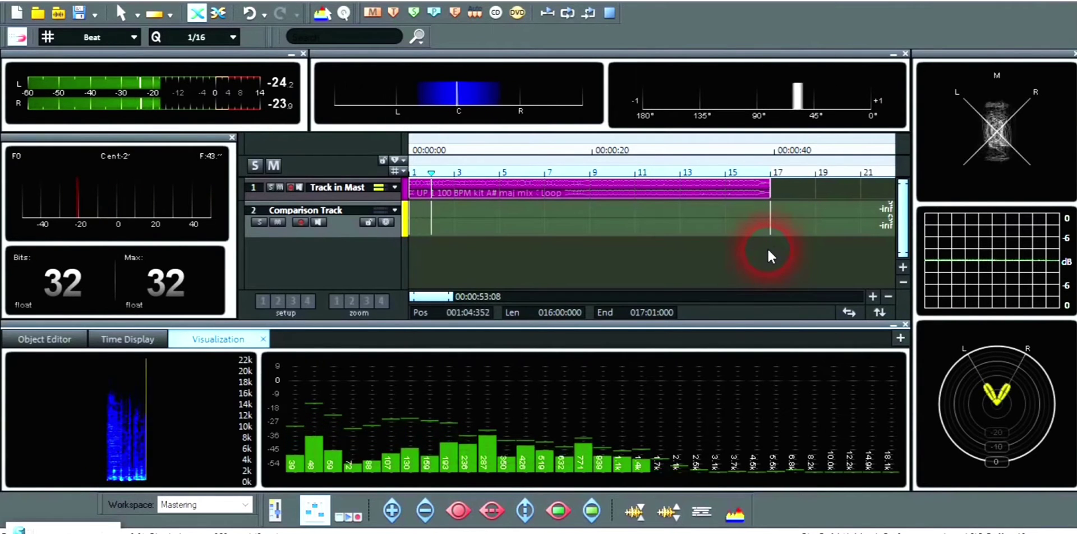
key(space)
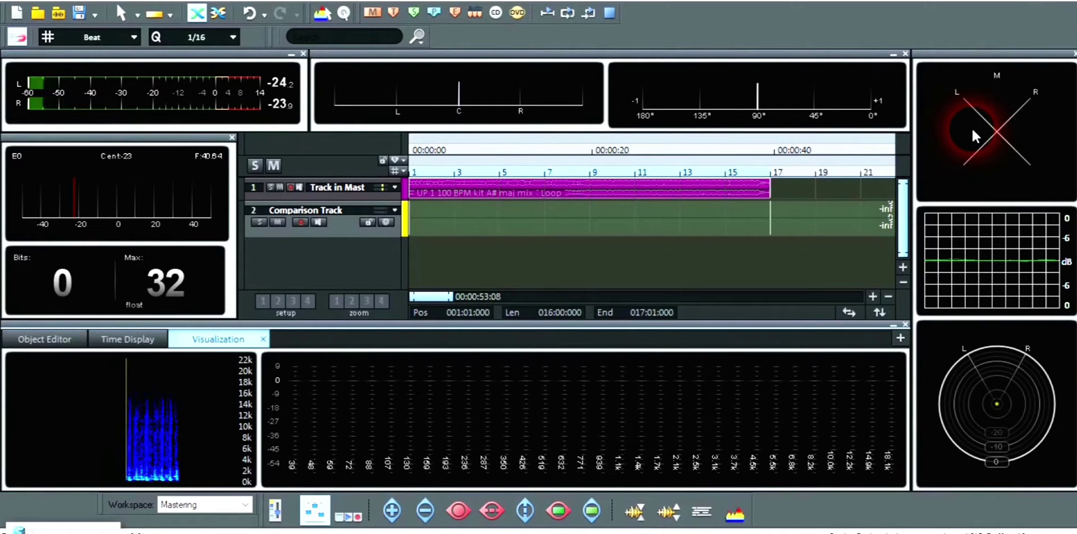
key(space)
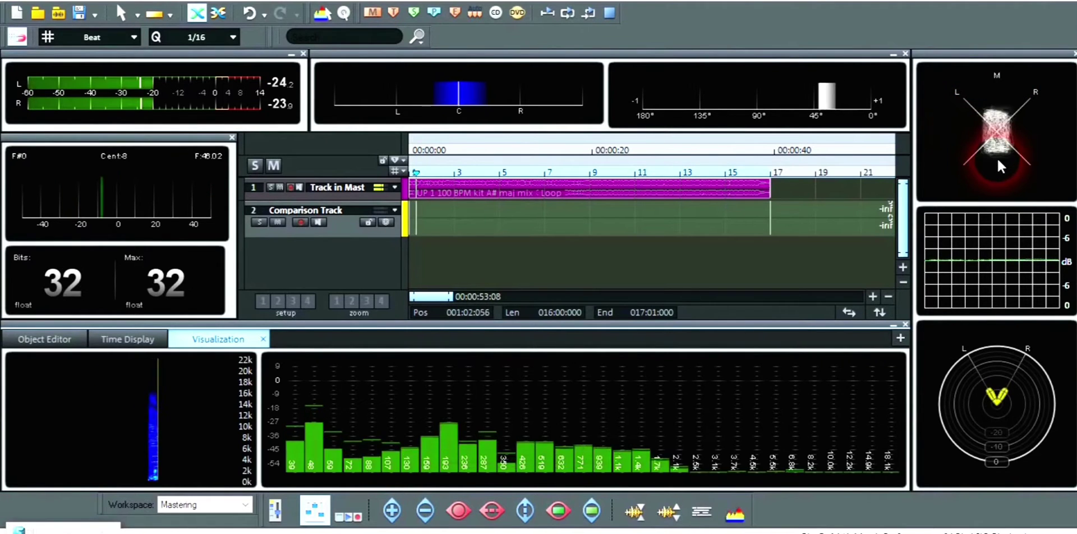
key(space)
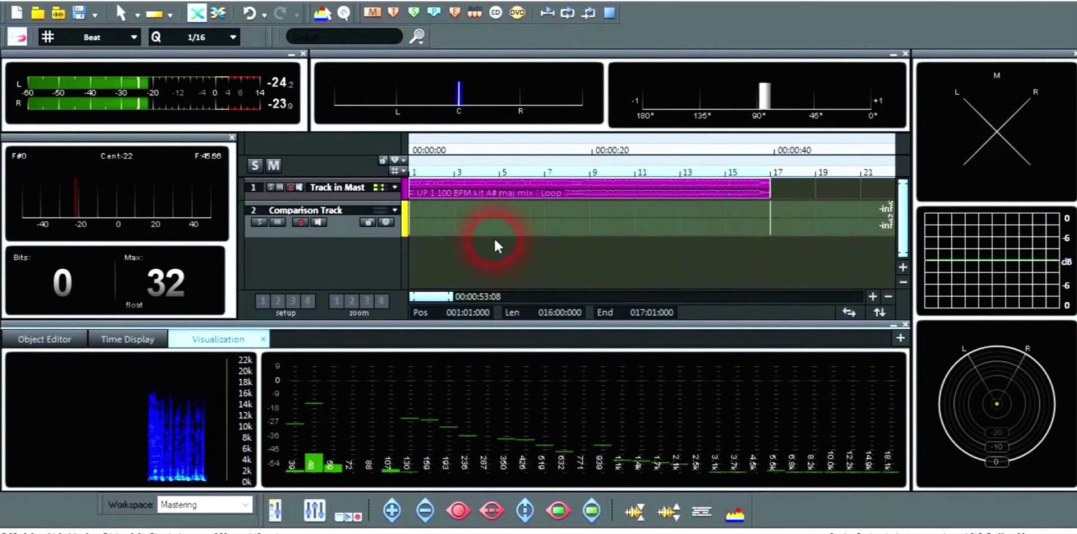
- Raise the linked master volume to about -14.5 dB in the mixer and play the track
key(m)
mouse_move(300, 405)
mouse_down()
mouse_move(296, 421)
mouse_move(300, 395)
mouse_up()
key(space)
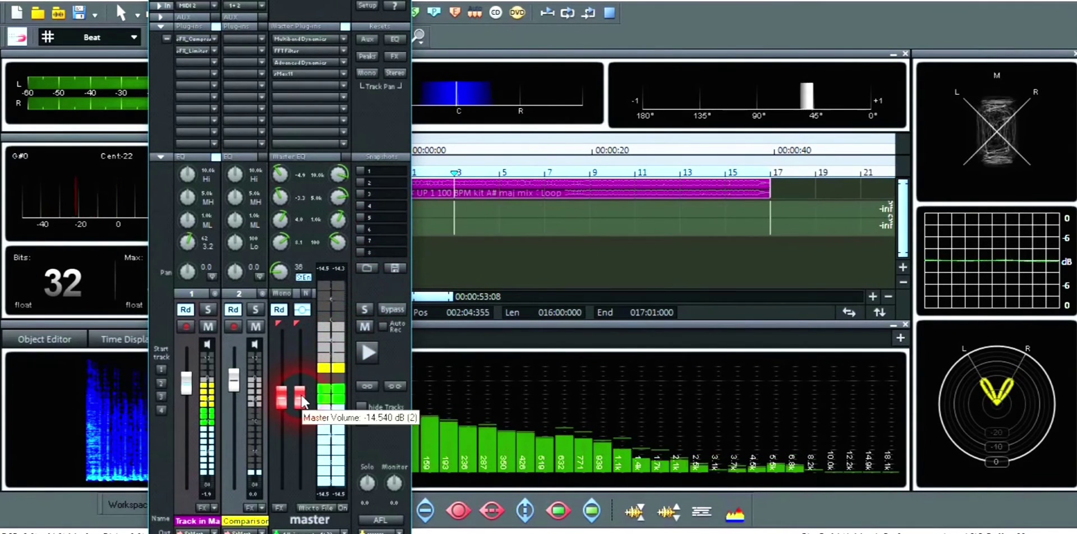
key(m)
key(space)
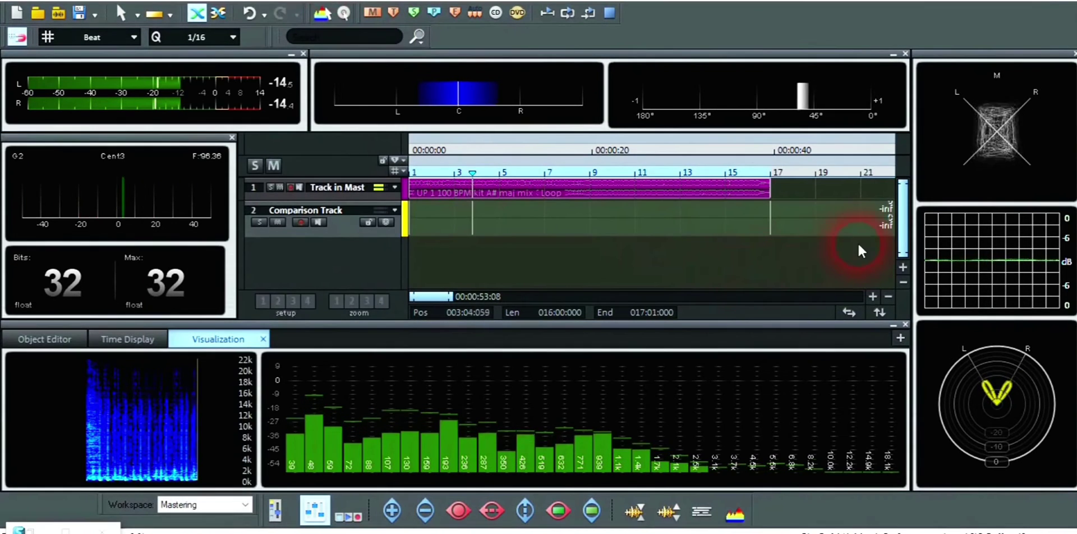
- Set the vector meter's pre-amplification mode to Auto and play the track to check its display
right_click(1002, 131)
click(900, 437)
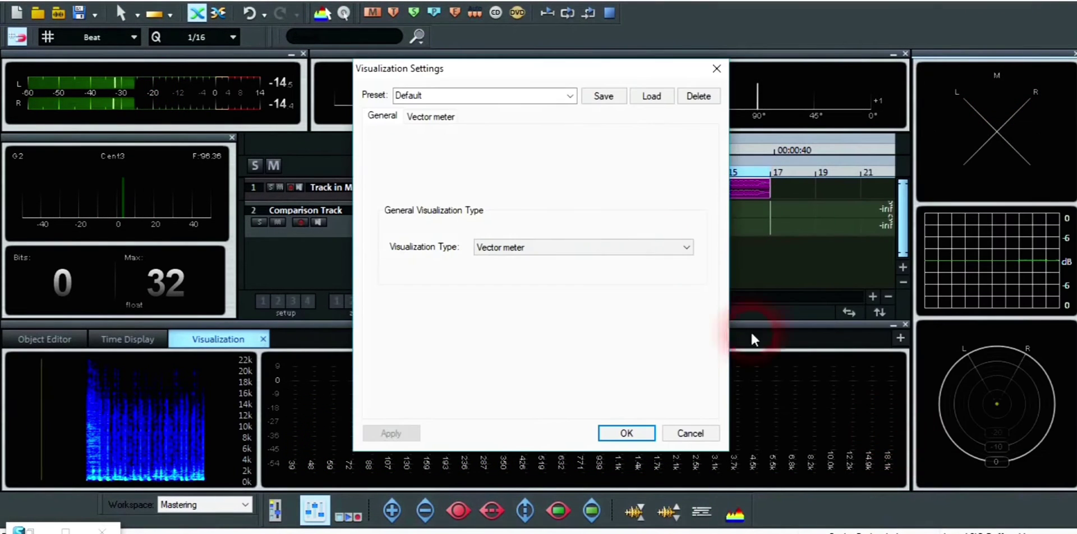
click(437, 119)
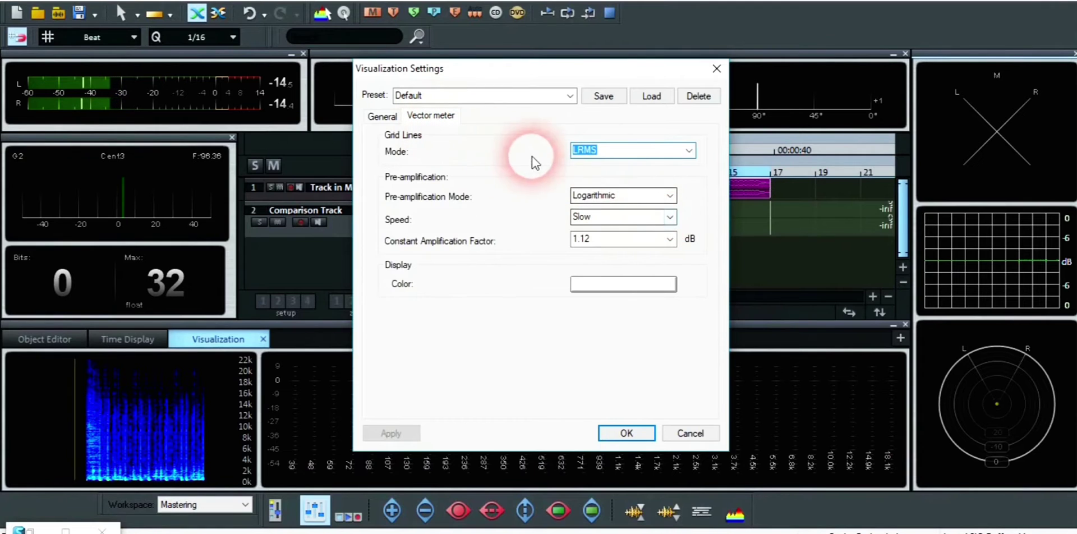
click(670, 196)
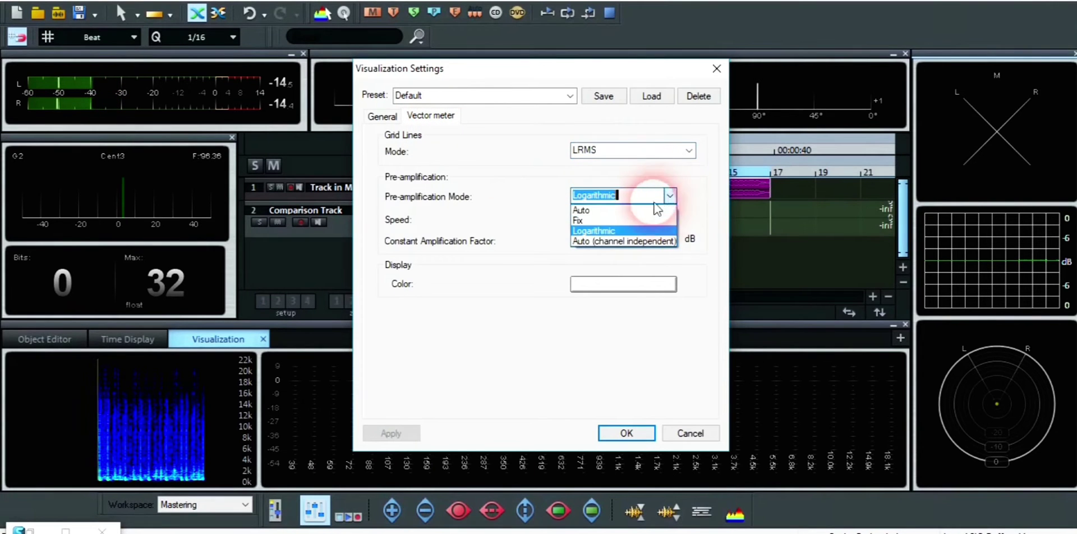
click(624, 211)
click(626, 433)
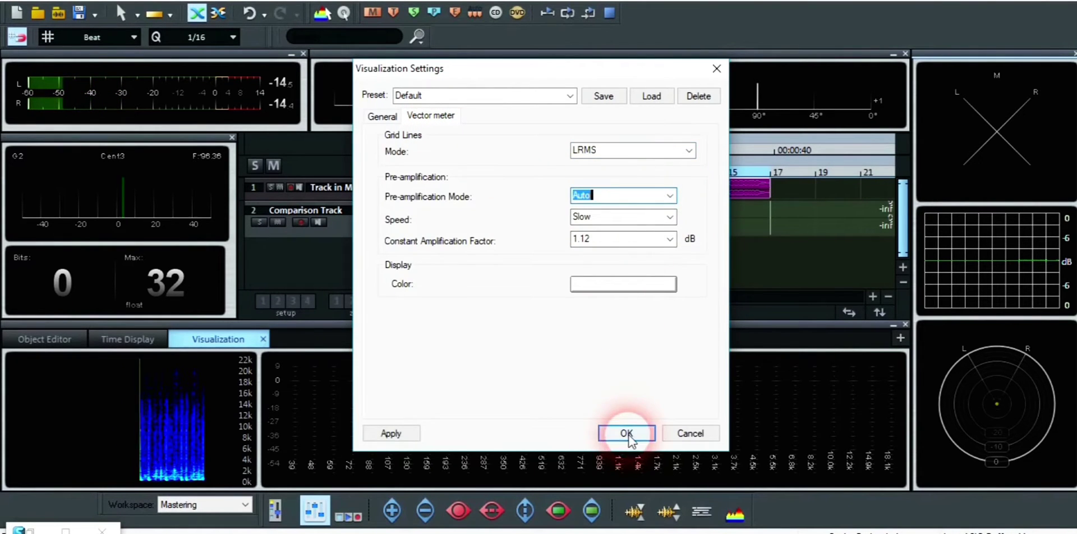
key(space)
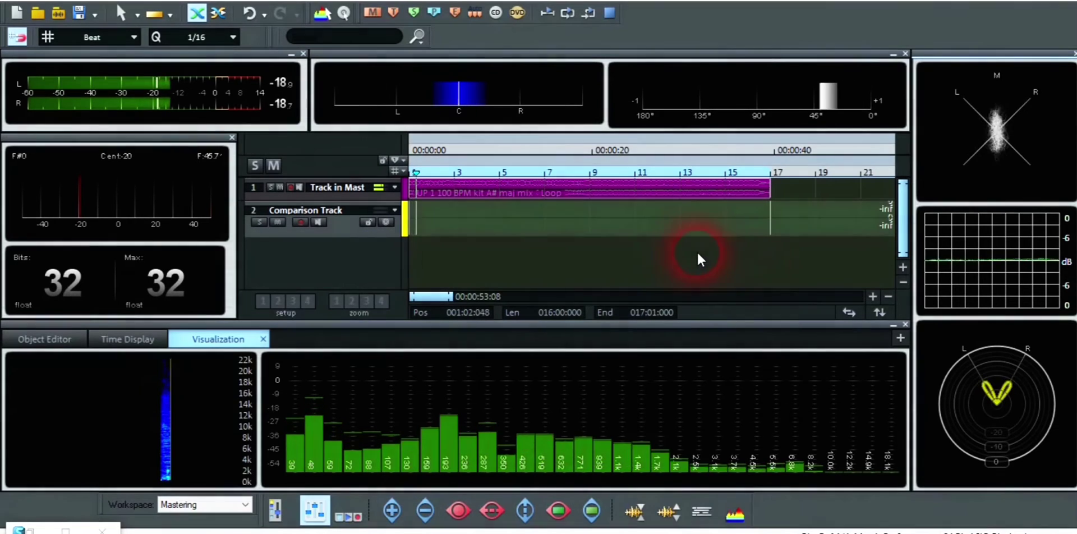
key(space)
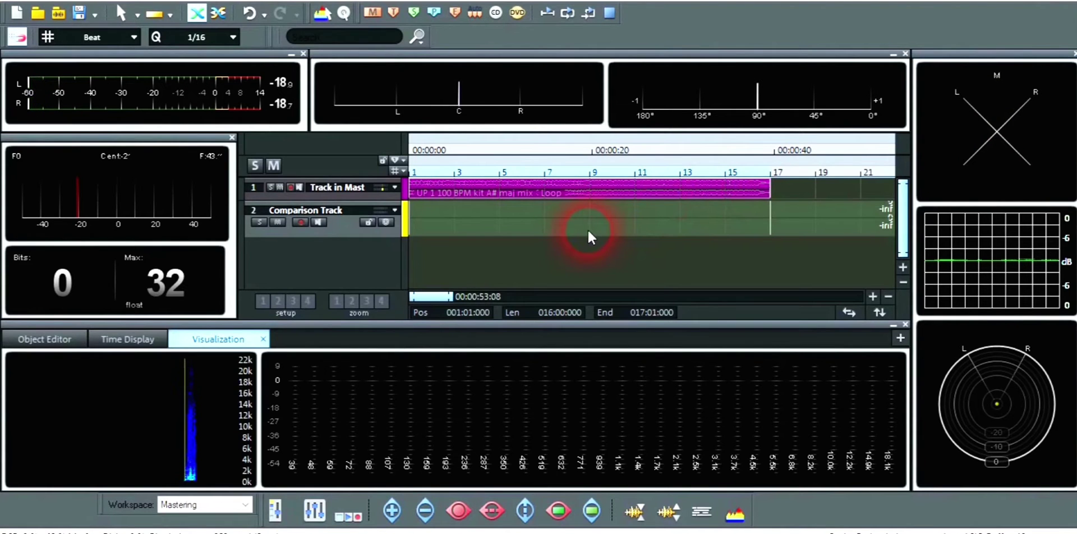
- Unbalance the master's two channel faders during playback, lowering the first channel to about -46.7 dB, to examine the vectorscope's response
key(m)
drag(302, 402, 305, 479)
key(space)
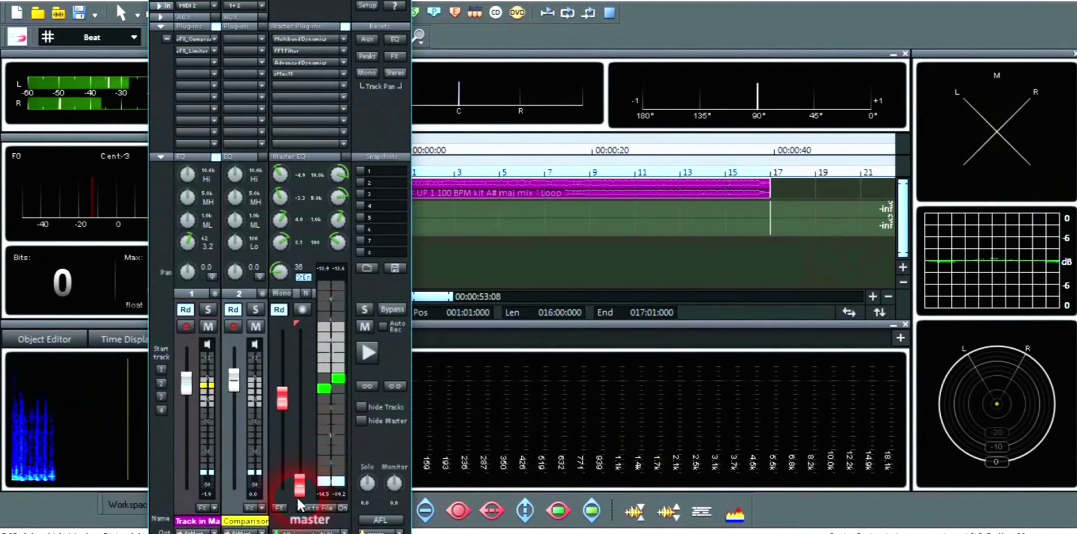
key(space)
drag(300, 483, 282, 458)
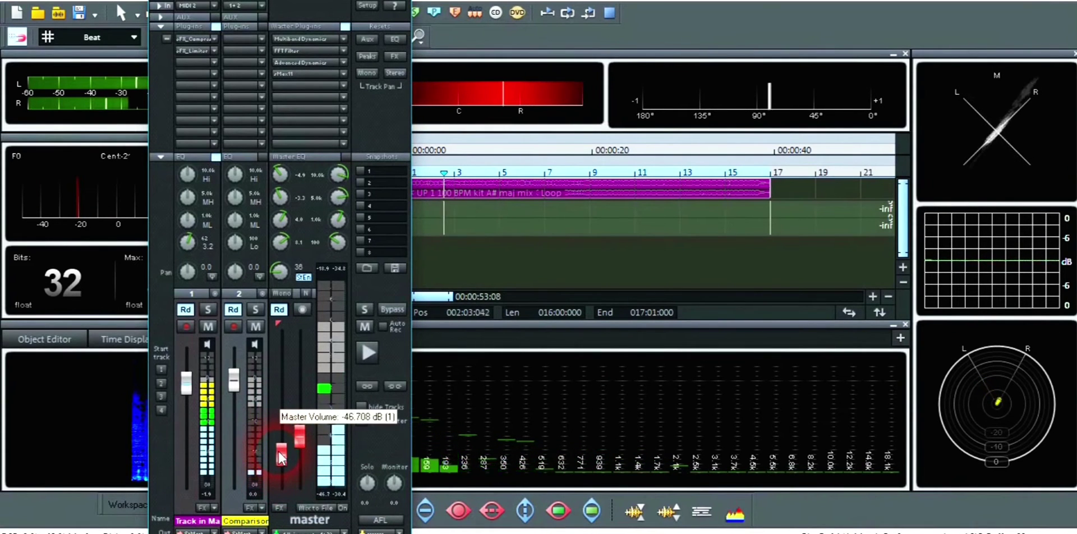
key(space)
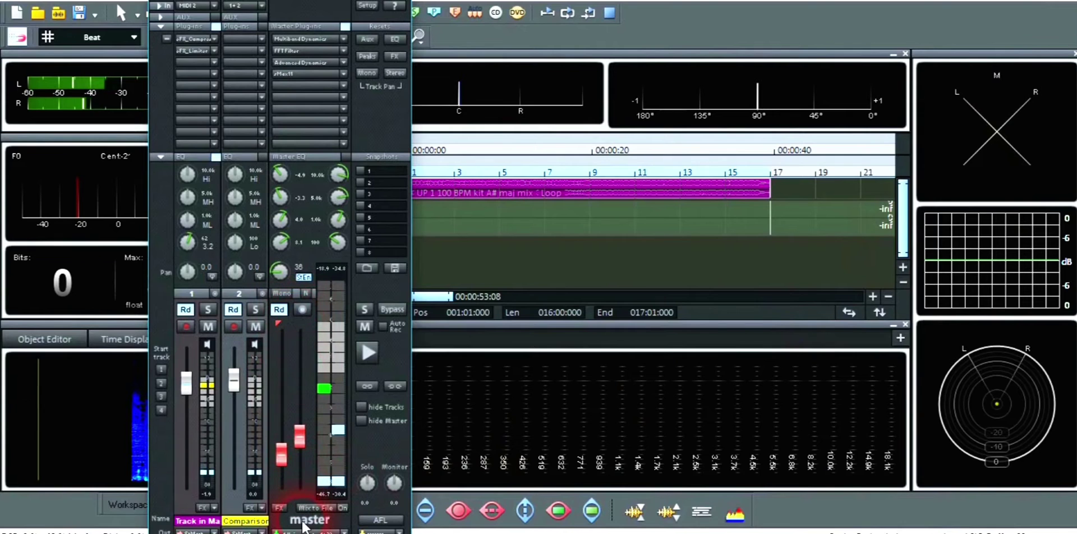
click(385, 347)
click(369, 358)
- Reset and relink the master faders and set the master volume to about -16.2 dB, checking it with playback
click(299, 442)
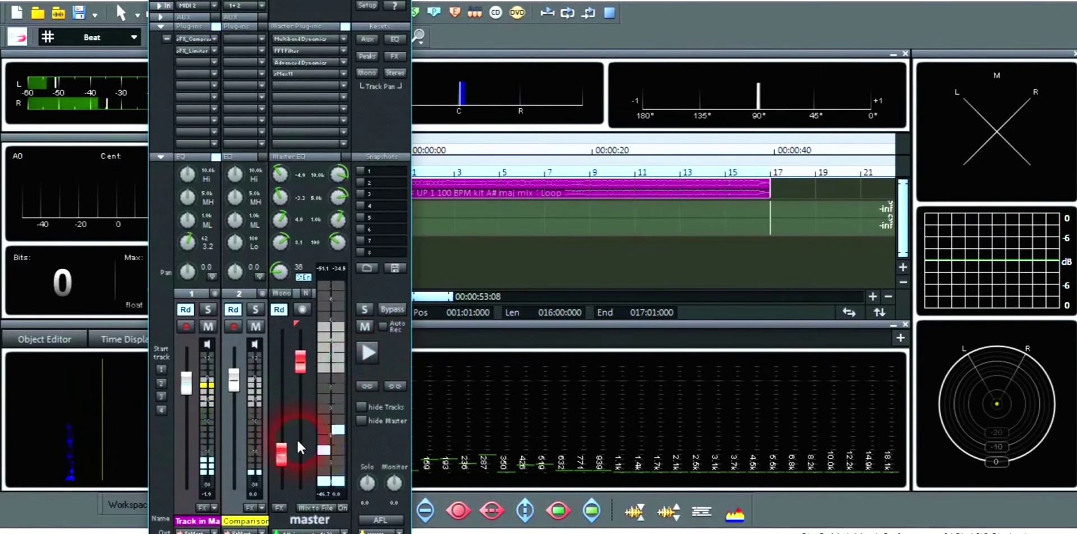
click(278, 456)
click(302, 309)
drag(298, 372, 300, 401)
key(space)
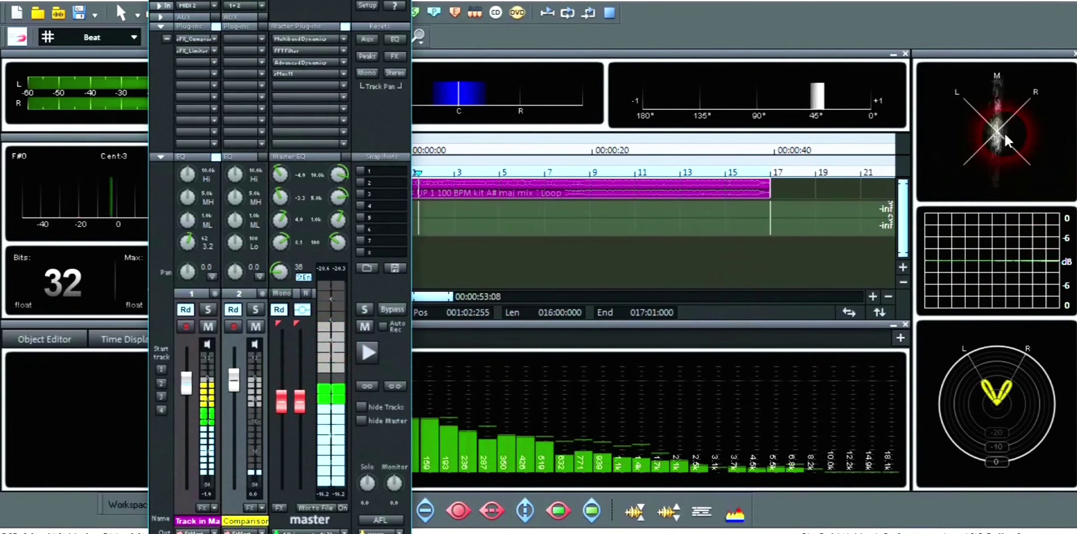
key(space)
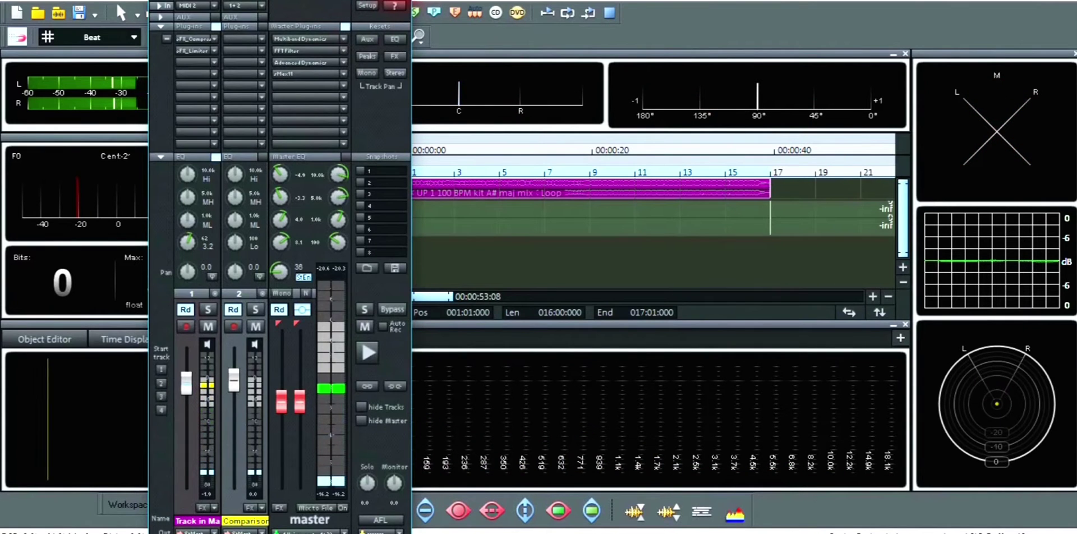
key(m)
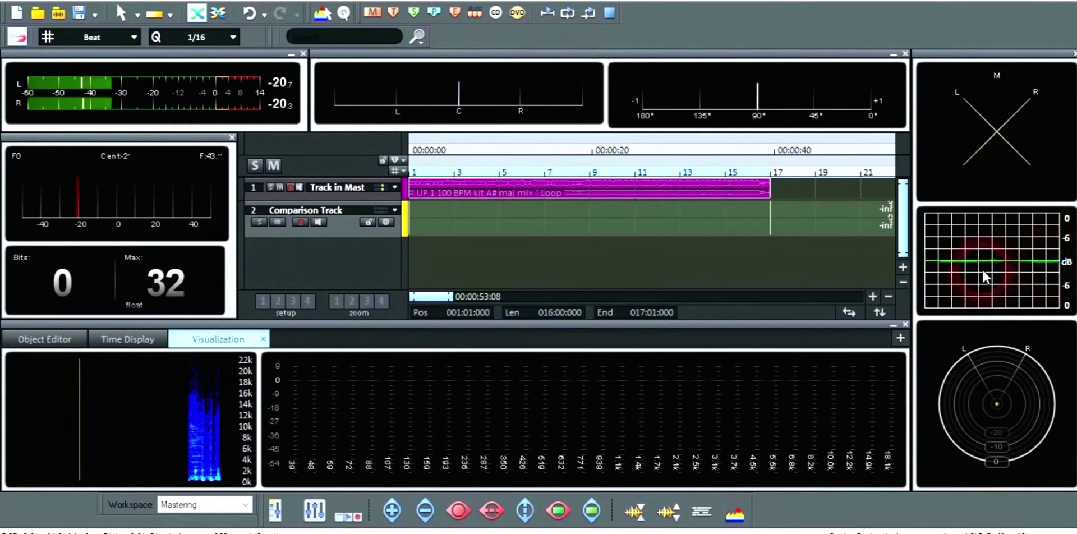
- Play the track from the start to examine the oscilloscope and the vector meter
key(space)
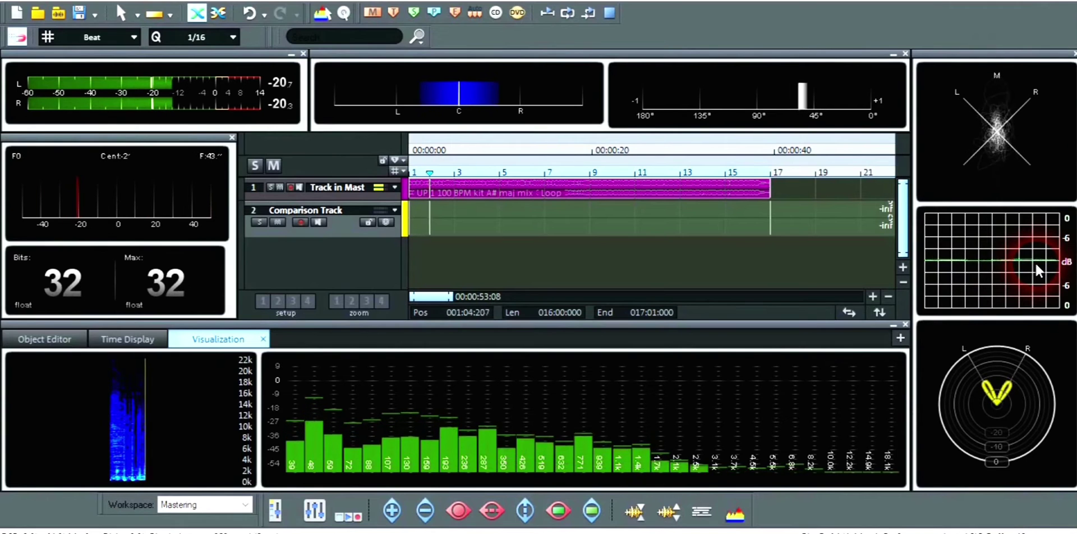
key(space)
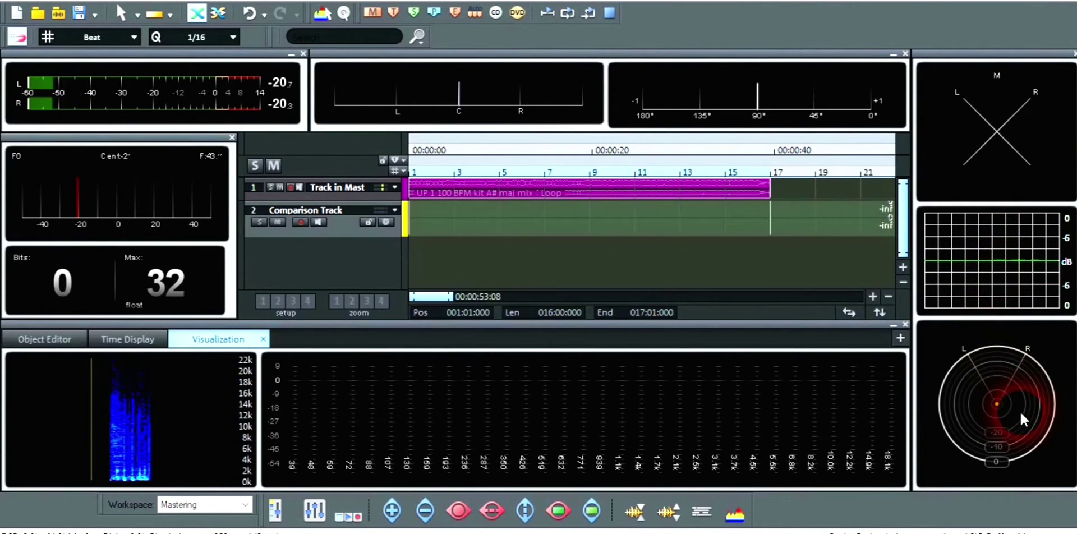
key(space)
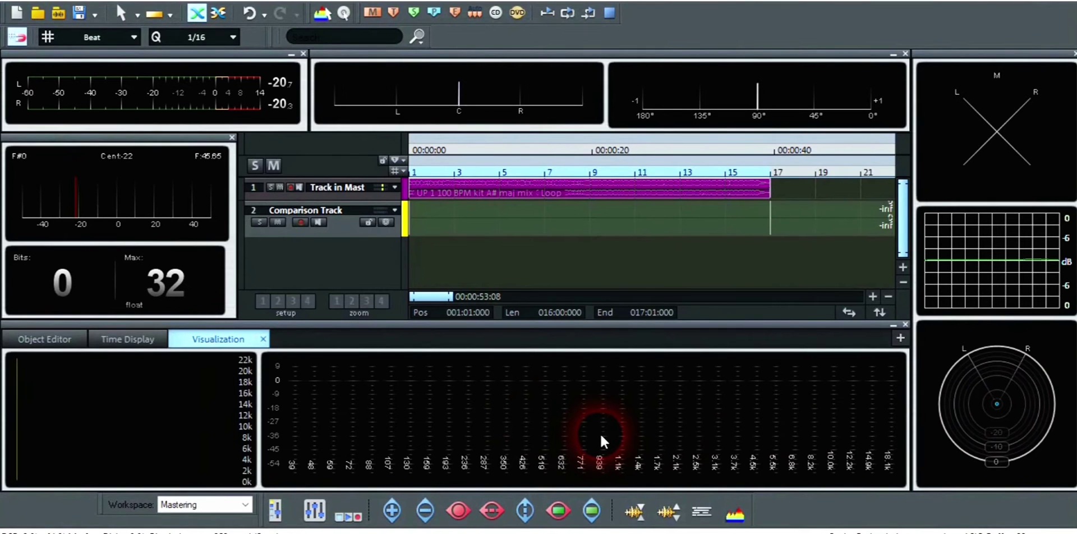
- Look over the spectroscope's visualization options and play the track to examine its frequency bands
right_click(581, 423)
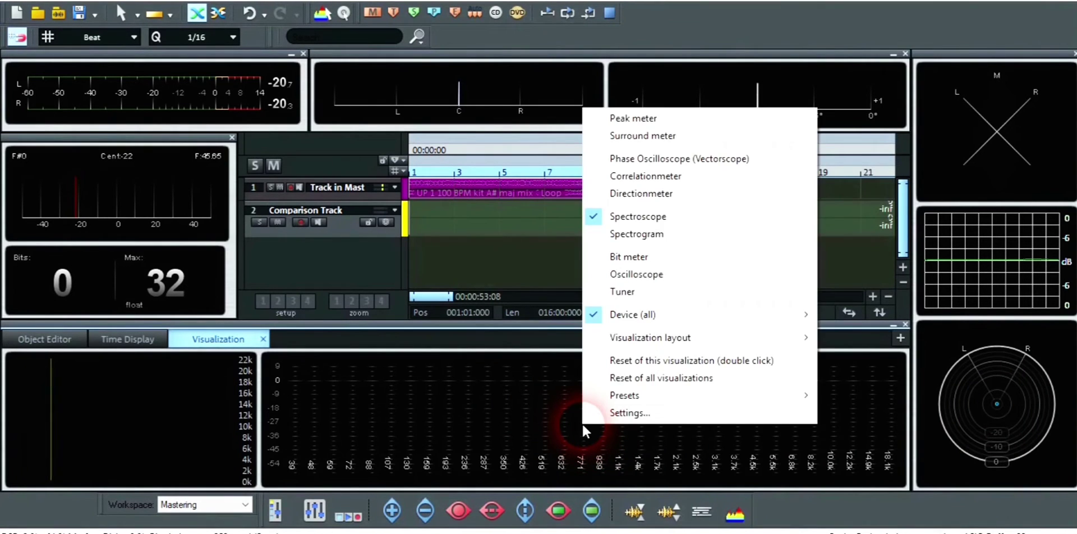
key(Escape)
key(space)
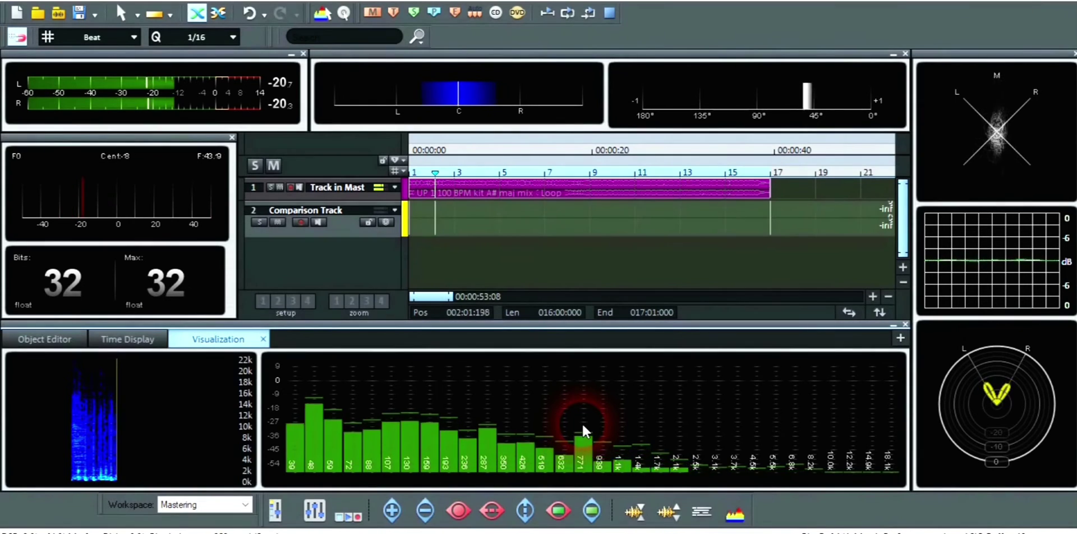
key(space)
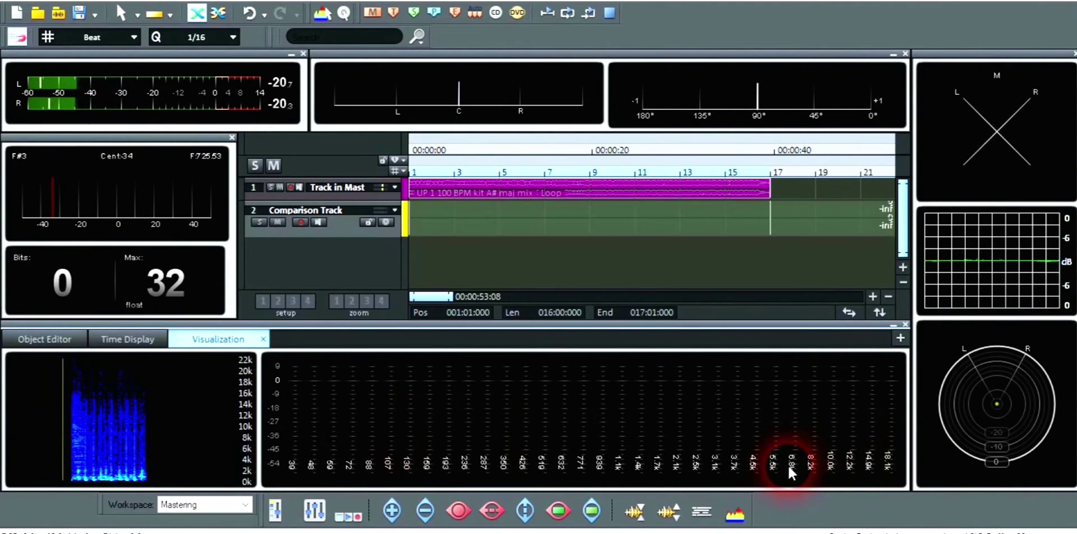
- Set the playback position to bar 9 and play the fuller section to examine the spectroscope
click(590, 173)
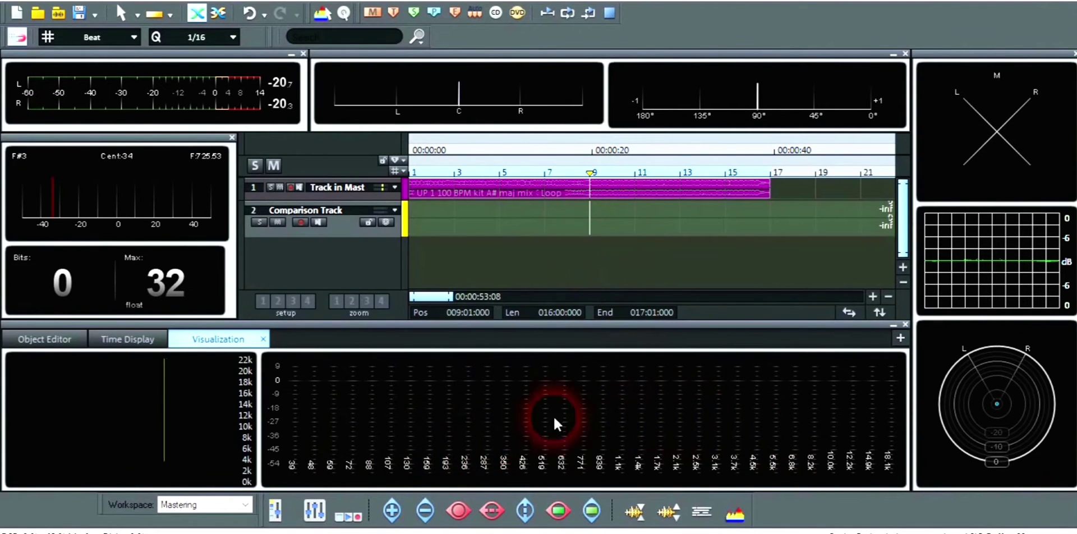
key(space)
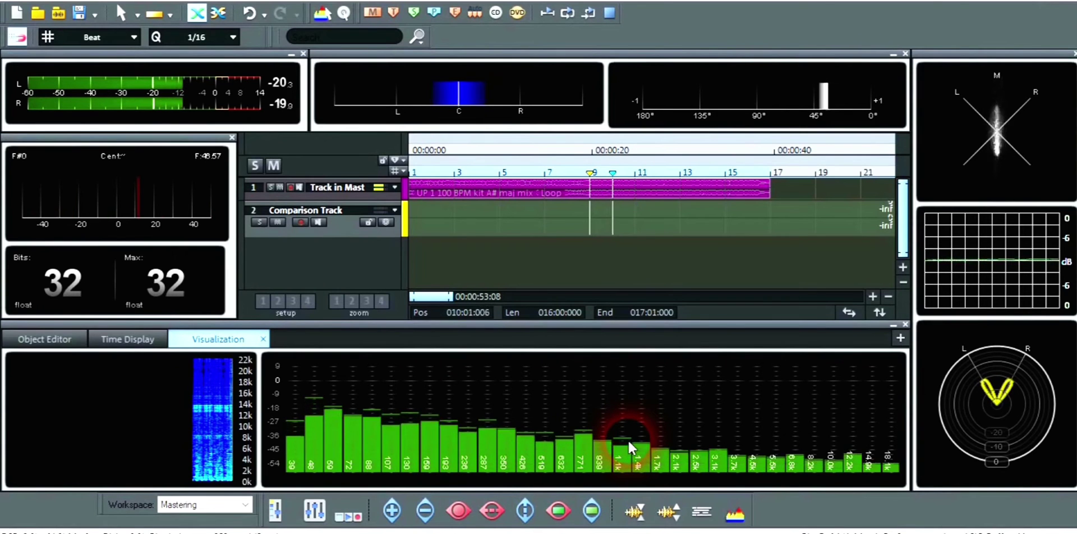
key(space)
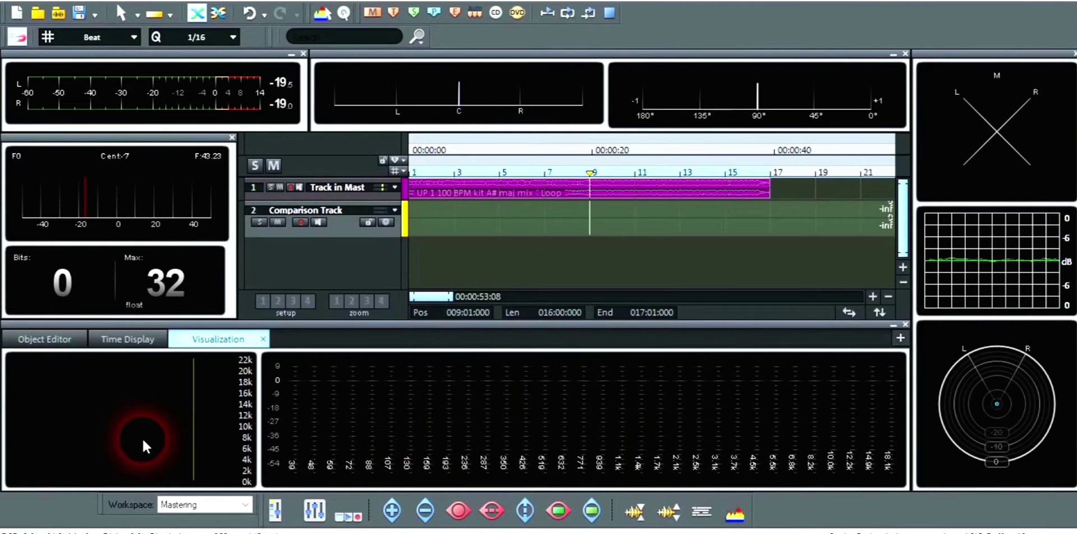
- Examine the spectrogram while playing from bar 9 and again from position 001:02:000
key(space)
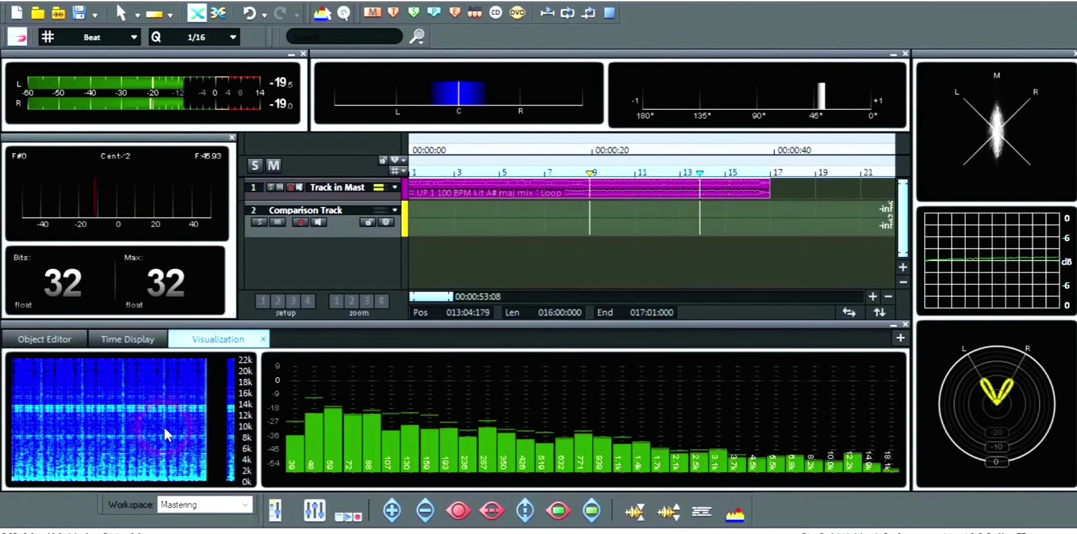
key(space)
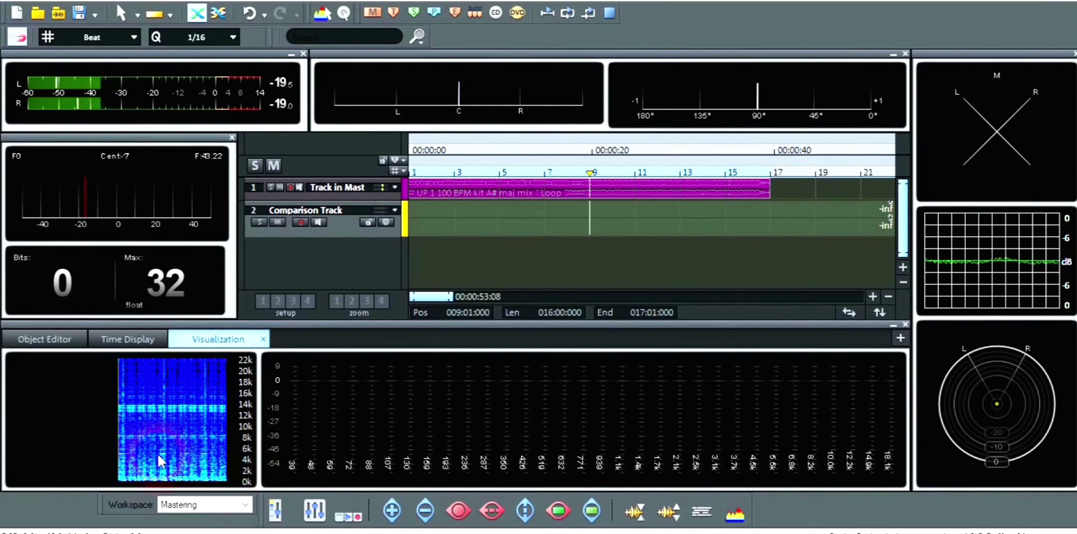
click(412, 219)
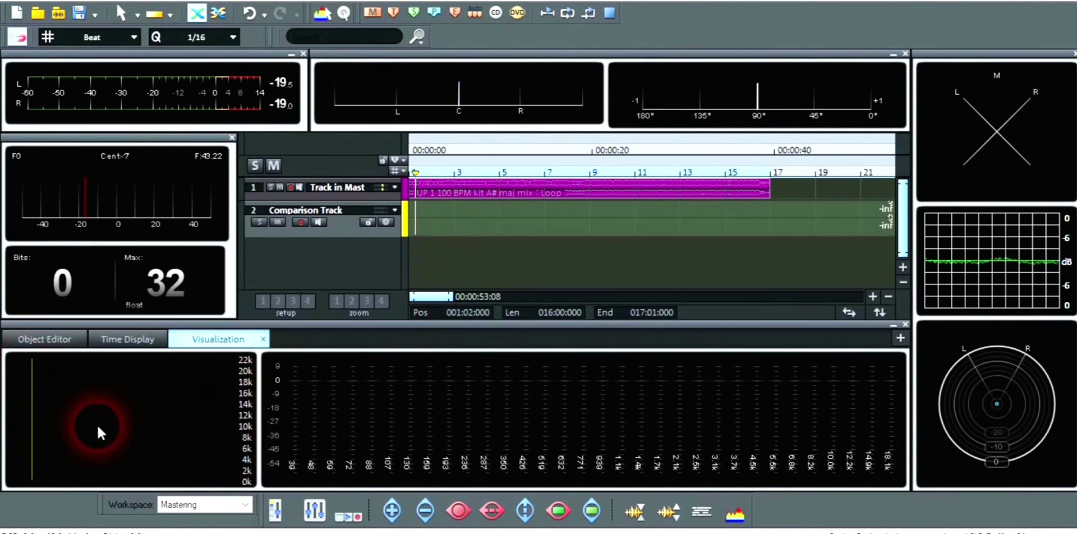
key(space)
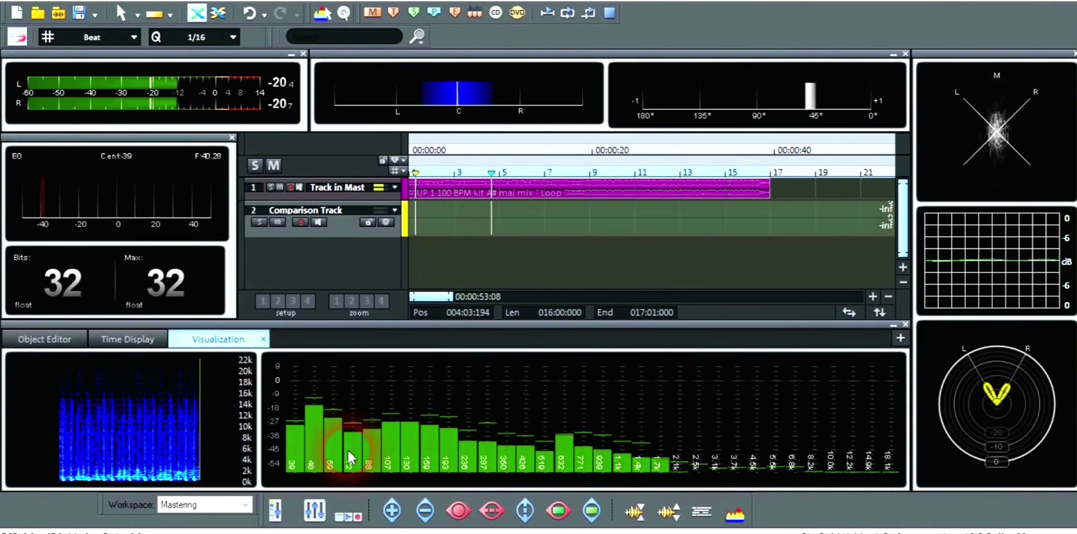
key(space)
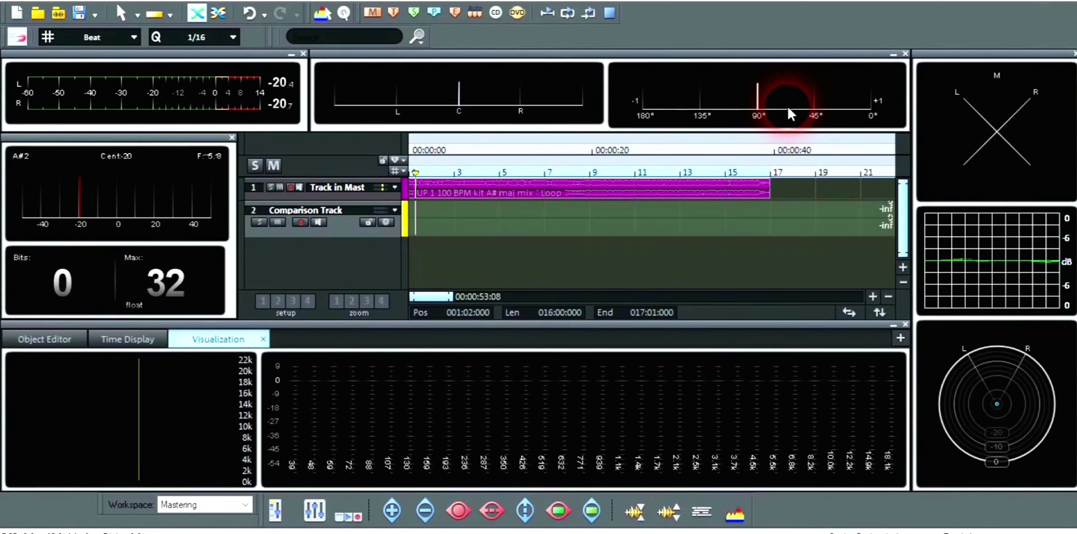
- Show the mixer and open the master's Multiband Stereo Enhancer, placing its window clear of the upper meters
key(m)
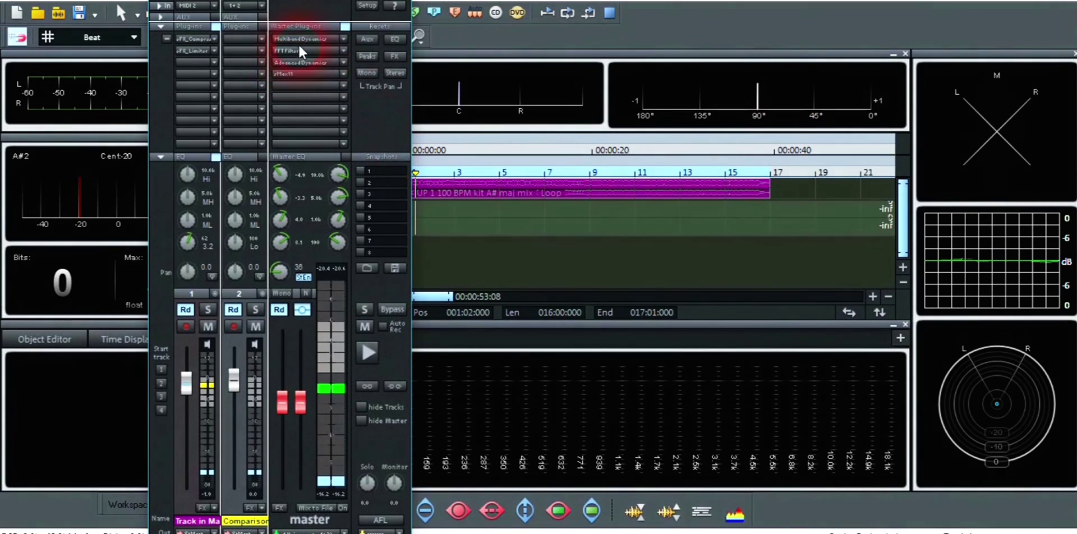
click(303, 277)
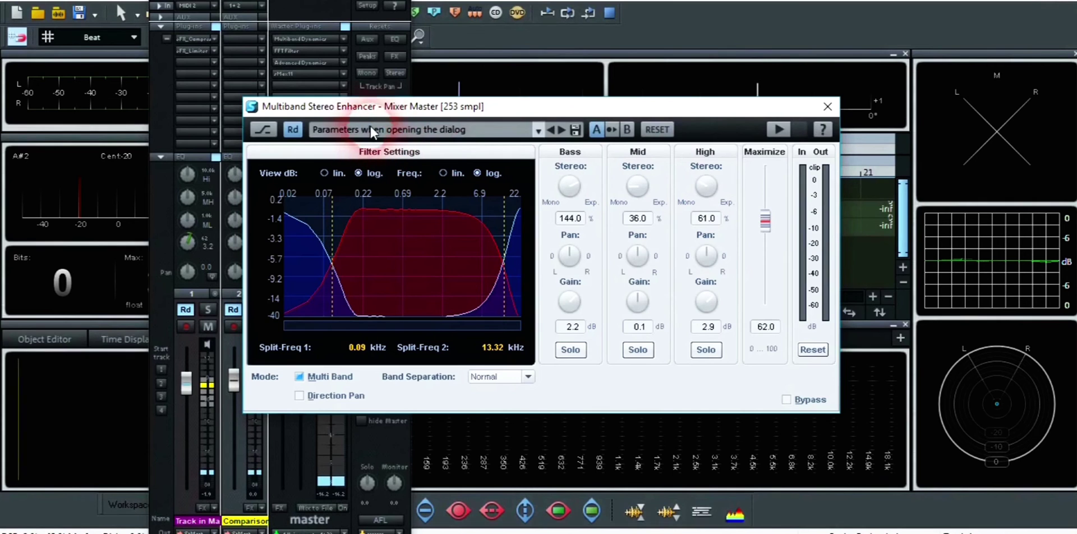
drag(510, 110, 447, 159)
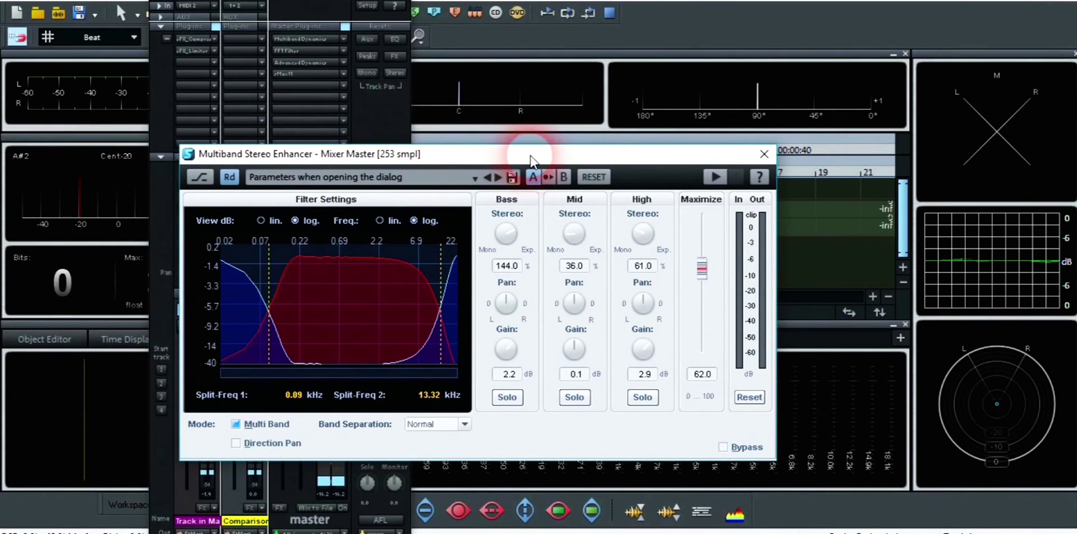
- Set bass, mid and high stereo to 29, 176 and 177%, mid pan -90, high pan -40 and high gain 6.0 dB, and play the track
drag(514, 231, 493, 237)
drag(574, 235, 664, 243)
mouse_move(643, 350)
mouse_down()
mouse_move(647, 335)
mouse_move(628, 328)
mouse_up()
drag(575, 303, 564, 335)
click(716, 205)
click(667, 145)
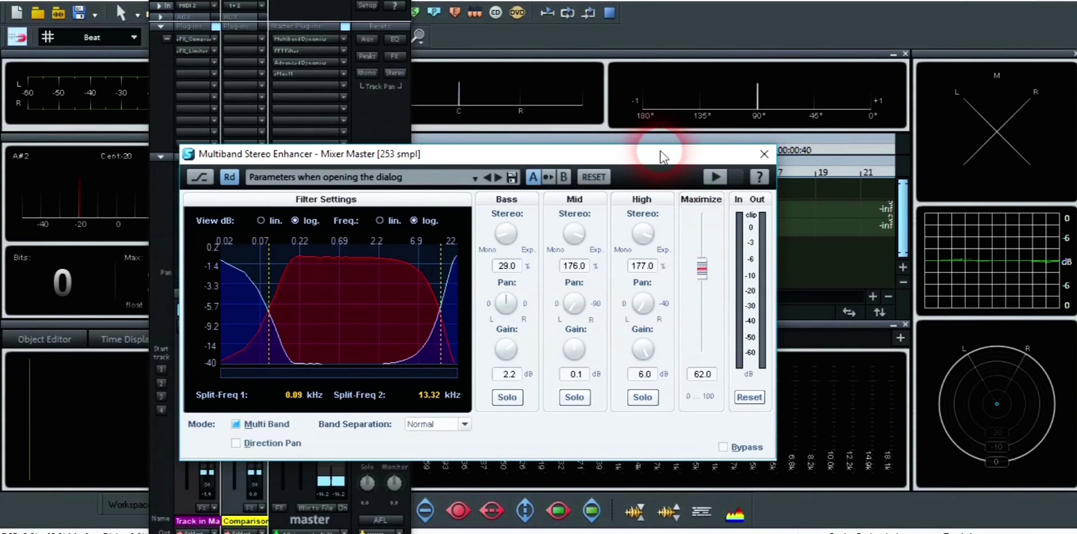
click(715, 177)
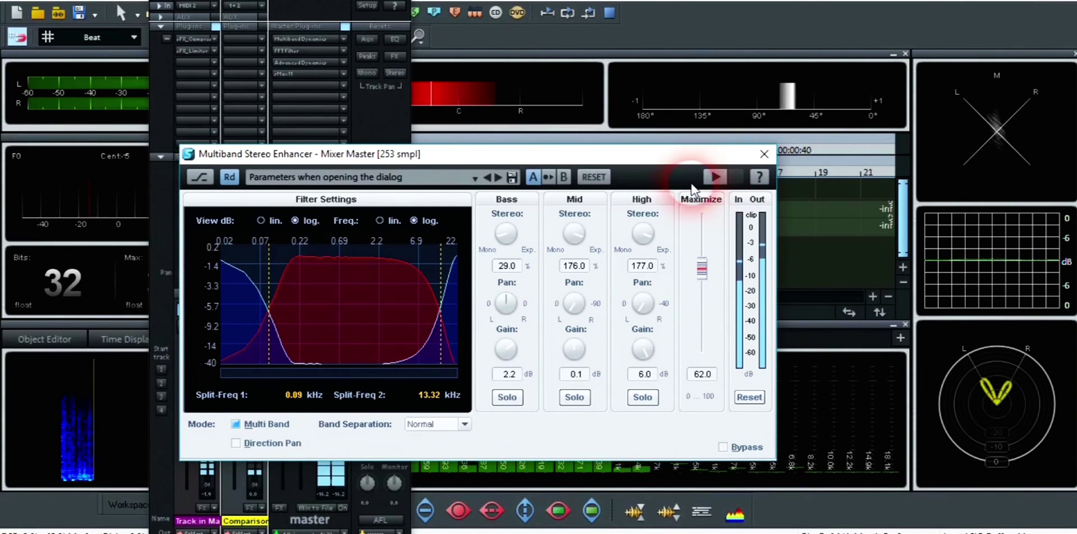
click(464, 144)
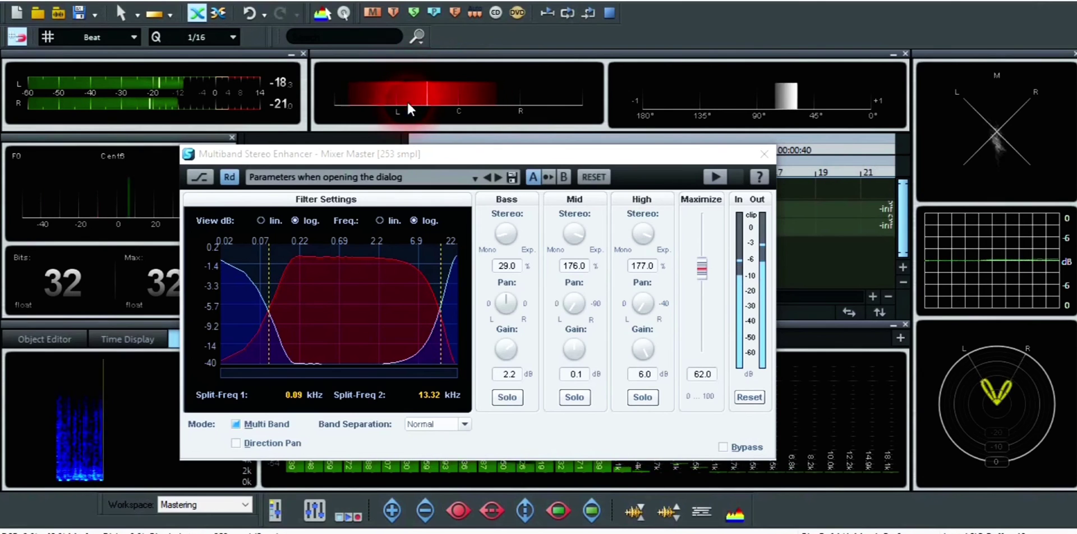
- Set bass stereo to 0%, mid and high stereo to 200%, and the bass, mid and high gains to 5.9, 5.2 and -4.6 dB
double_click(577, 234)
double_click(647, 236)
drag(522, 259, 513, 335)
drag(571, 351, 590, 331)
drag(650, 353, 617, 349)
click(651, 166)
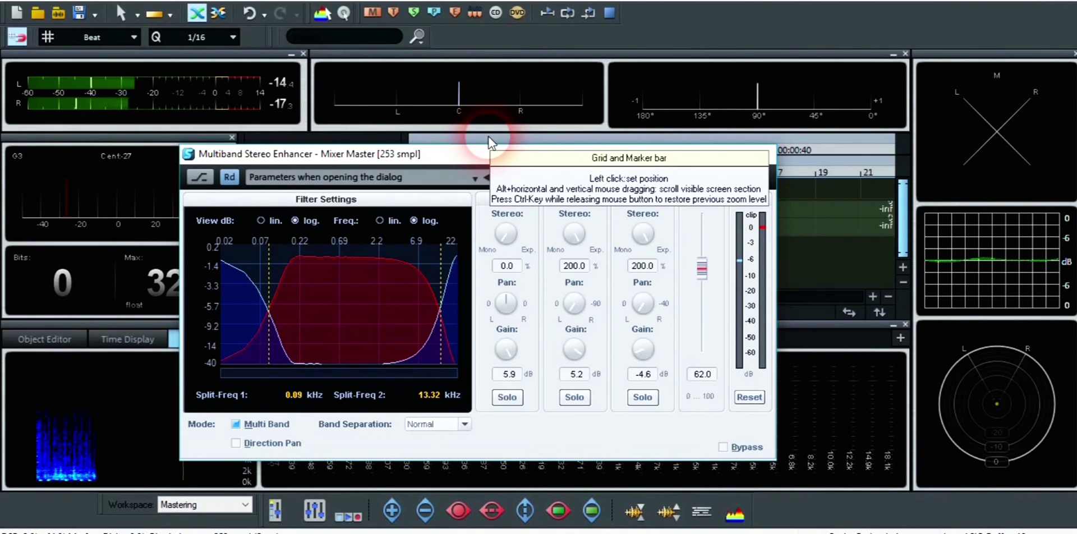
- Reset the enhancer's level meters and bypass the effect for comparison during playback
click(746, 398)
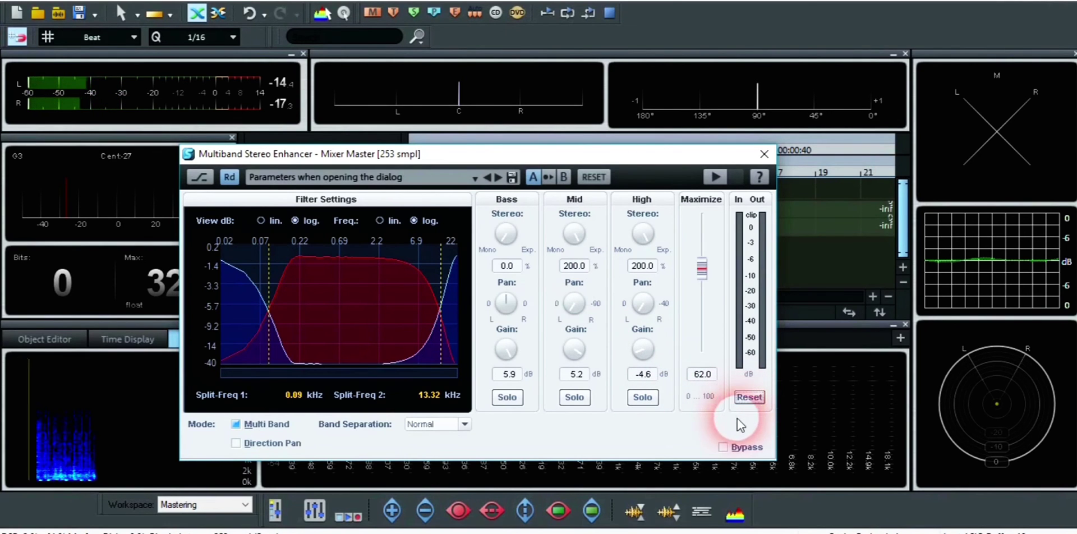
click(733, 449)
click(725, 448)
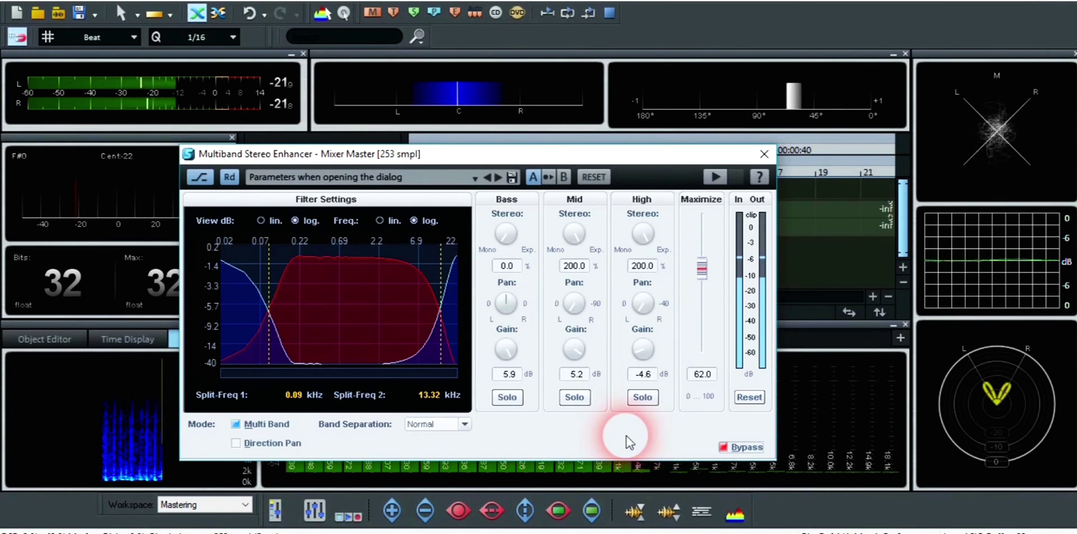
- Solo the bass band, set its stereo to 44% and gain to 2.7 dB, and set the mid band's stereo to 151%
click(575, 397)
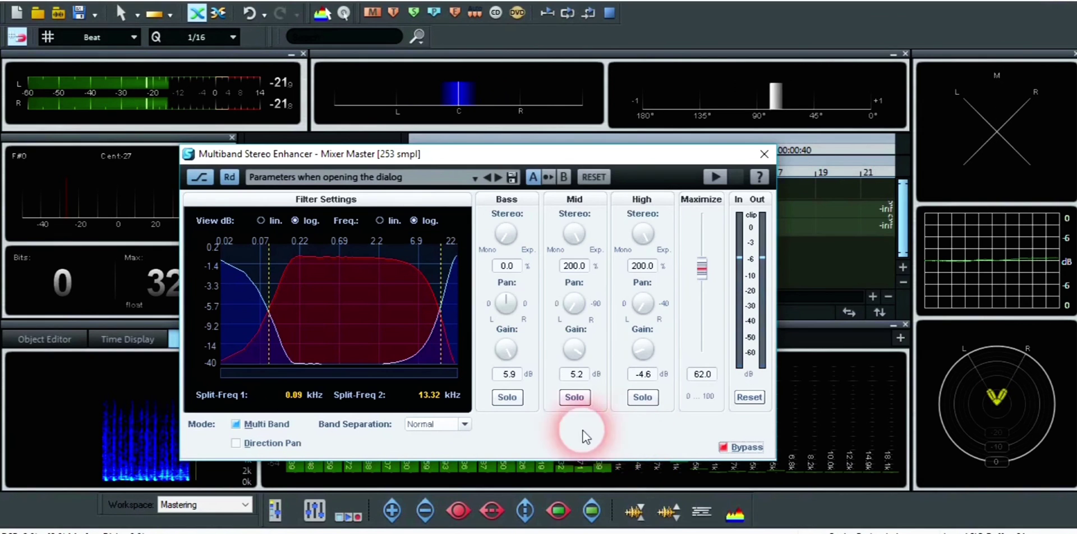
click(510, 397)
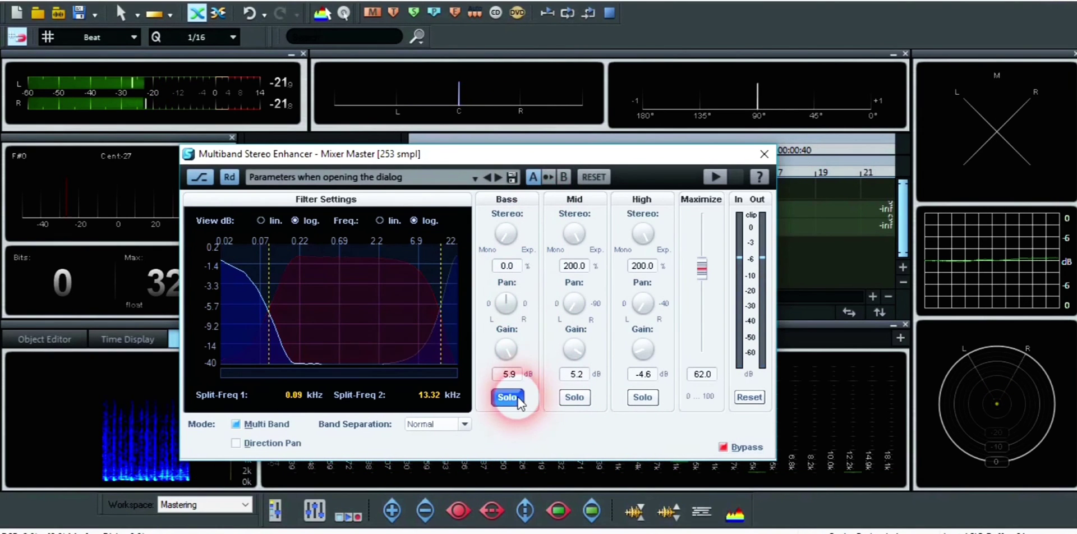
drag(518, 251, 501, 239)
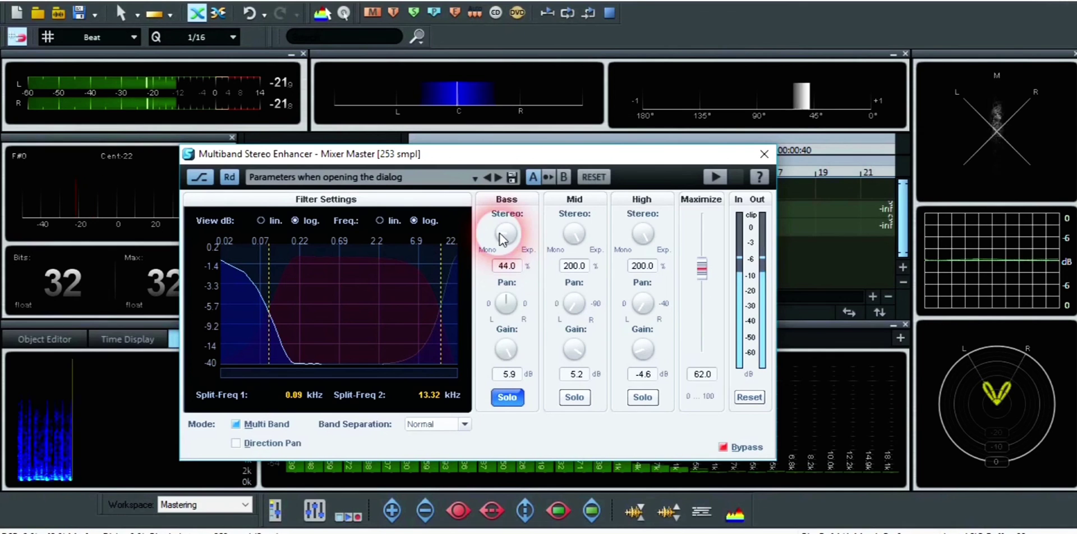
drag(508, 351, 520, 346)
drag(588, 250, 597, 232)
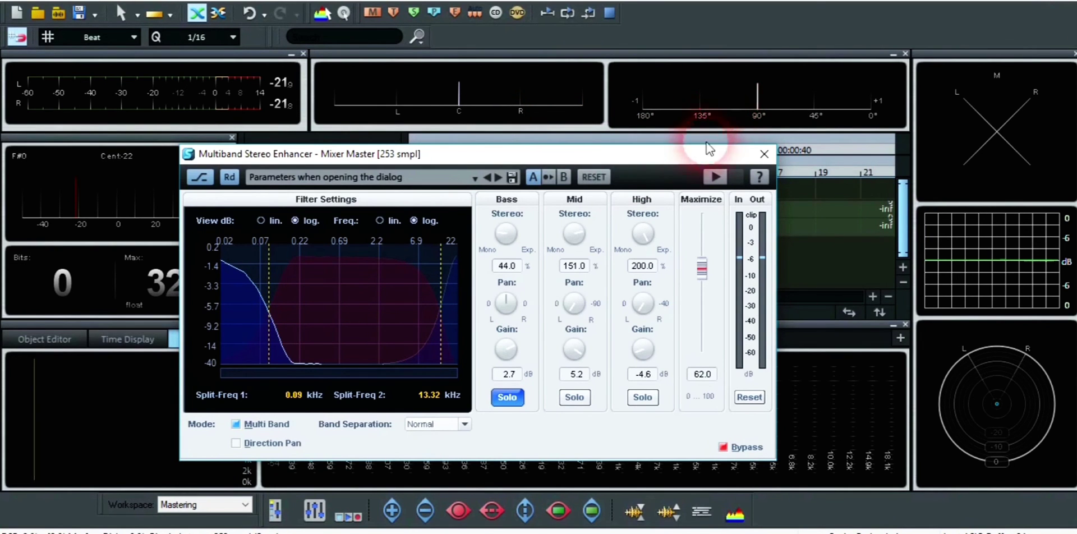
- Close the Multiband Stereo Enhancer, accepting the active solo mode for the effect calculation
drag(654, 157, 667, 230)
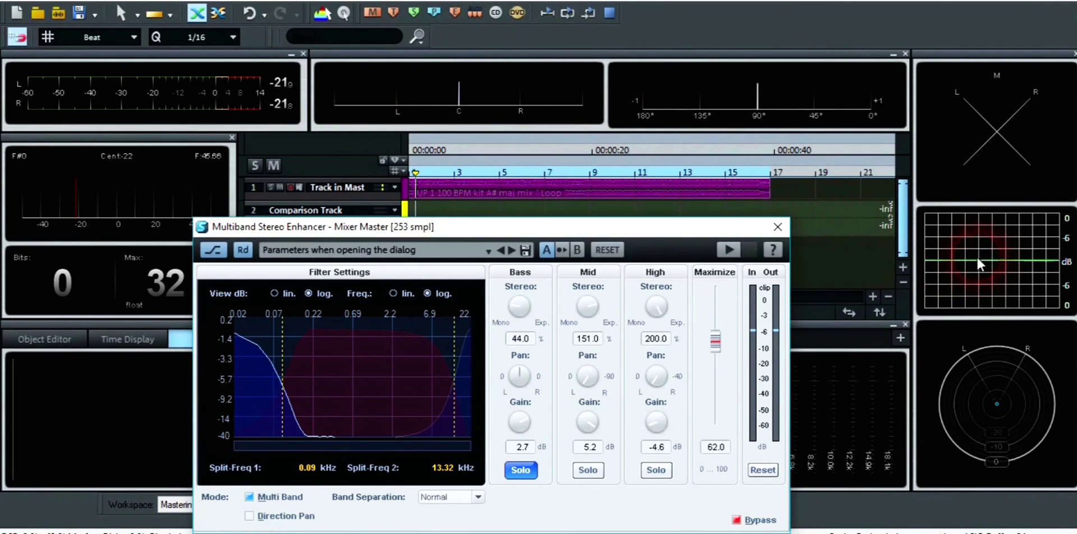
click(778, 227)
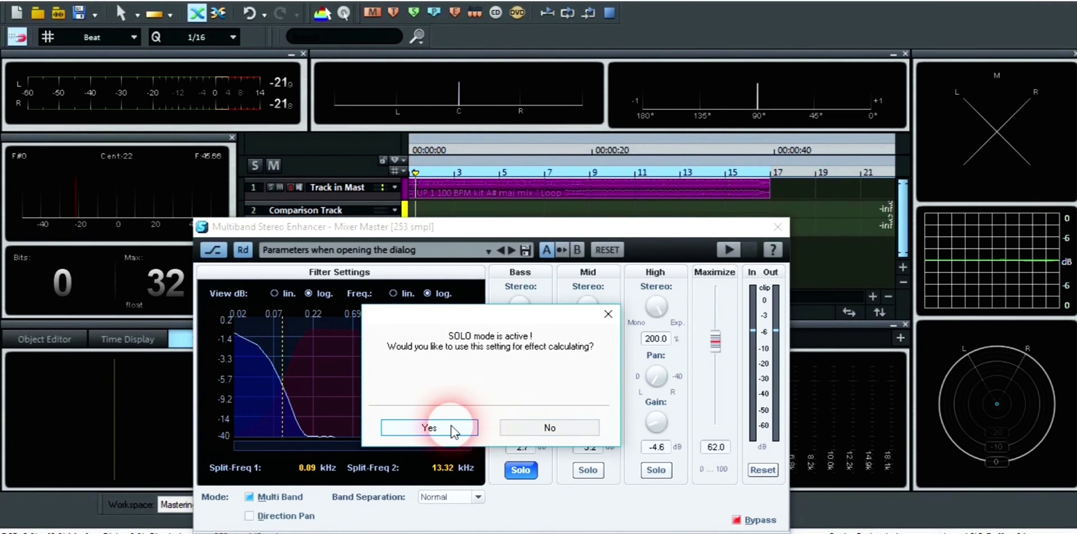
click(452, 429)
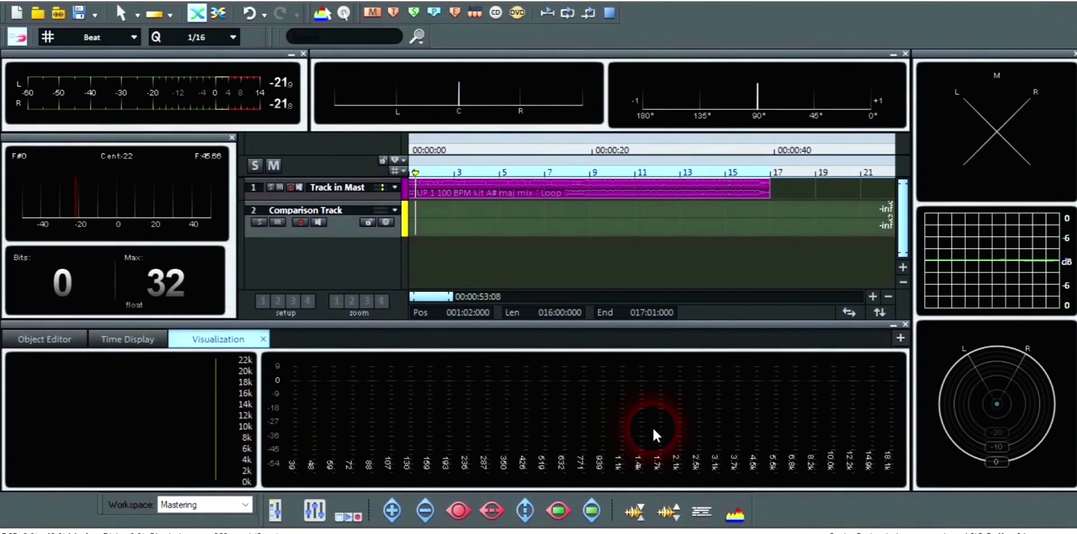
right_click(527, 435)
click(469, 429)
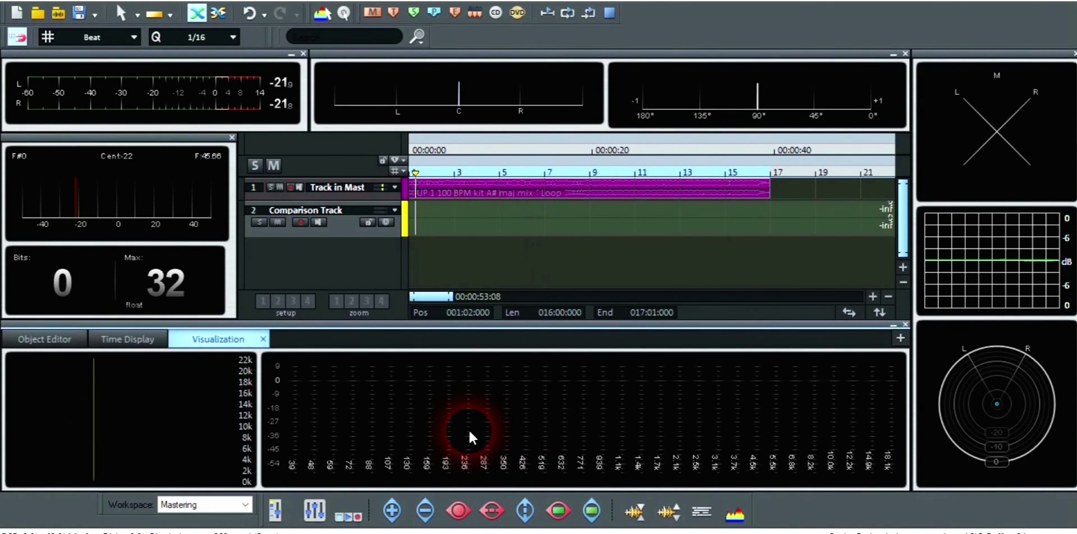